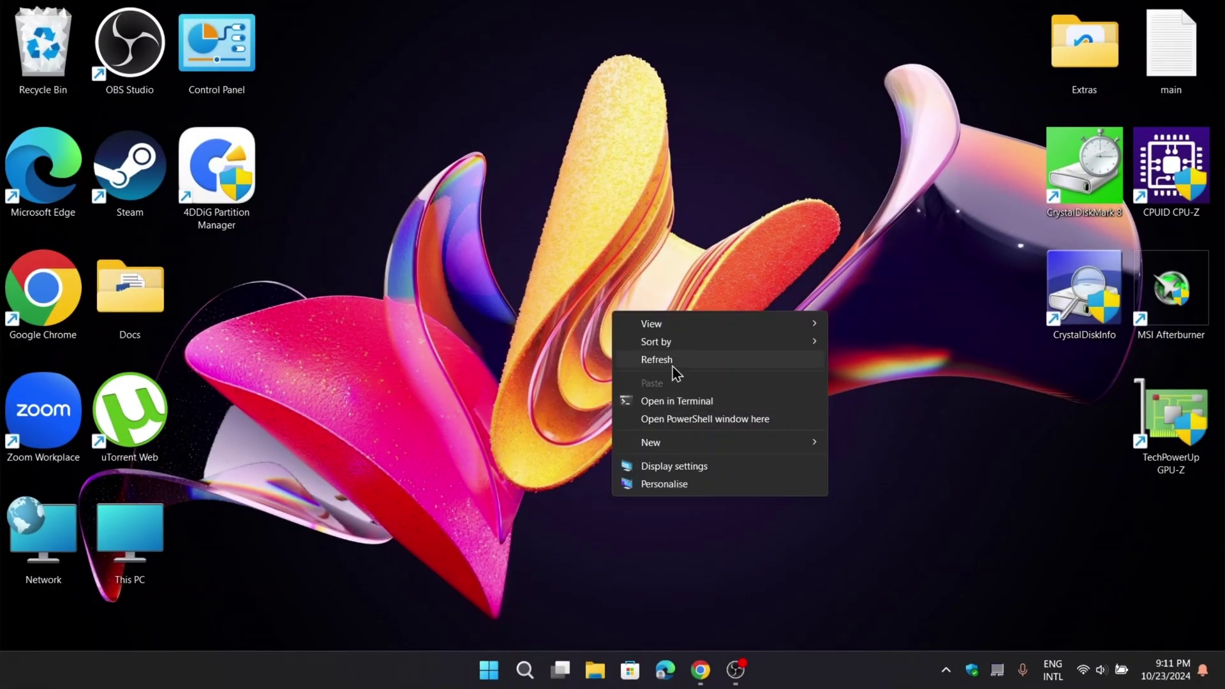
Refresh the desktop twice, then open This PC to list the drives, including USB Drive (F:).
click(673, 364)
right_click(613, 381)
click(672, 427)
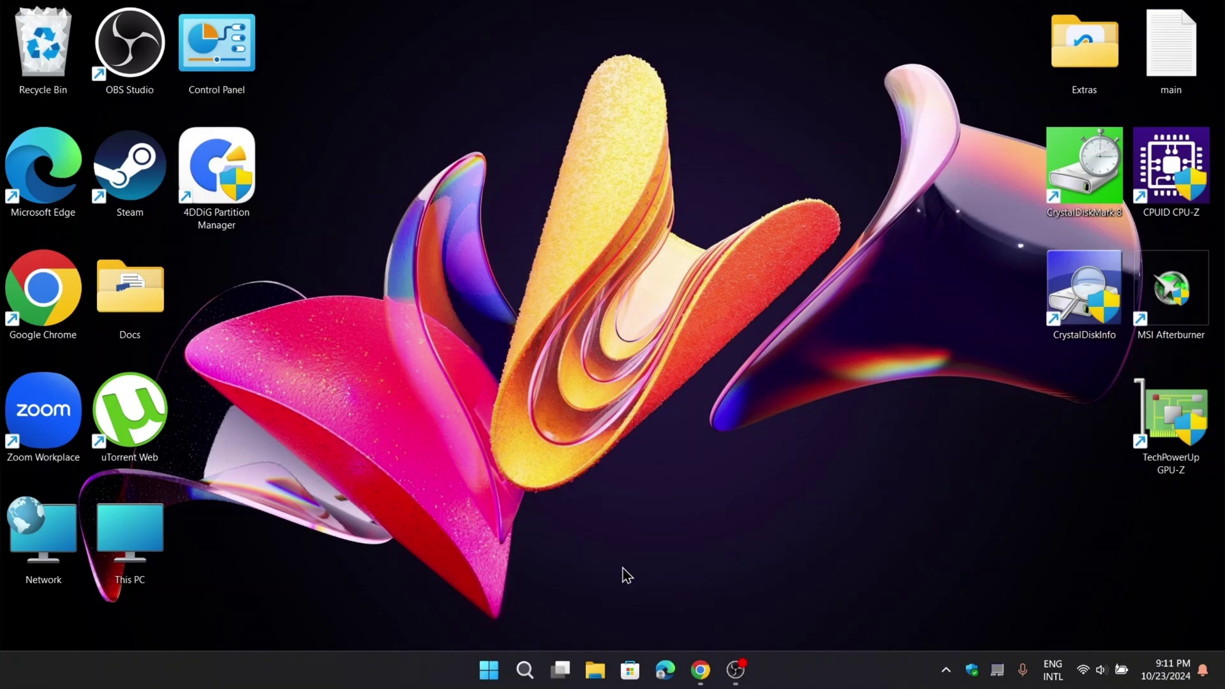
double_click(148, 544)
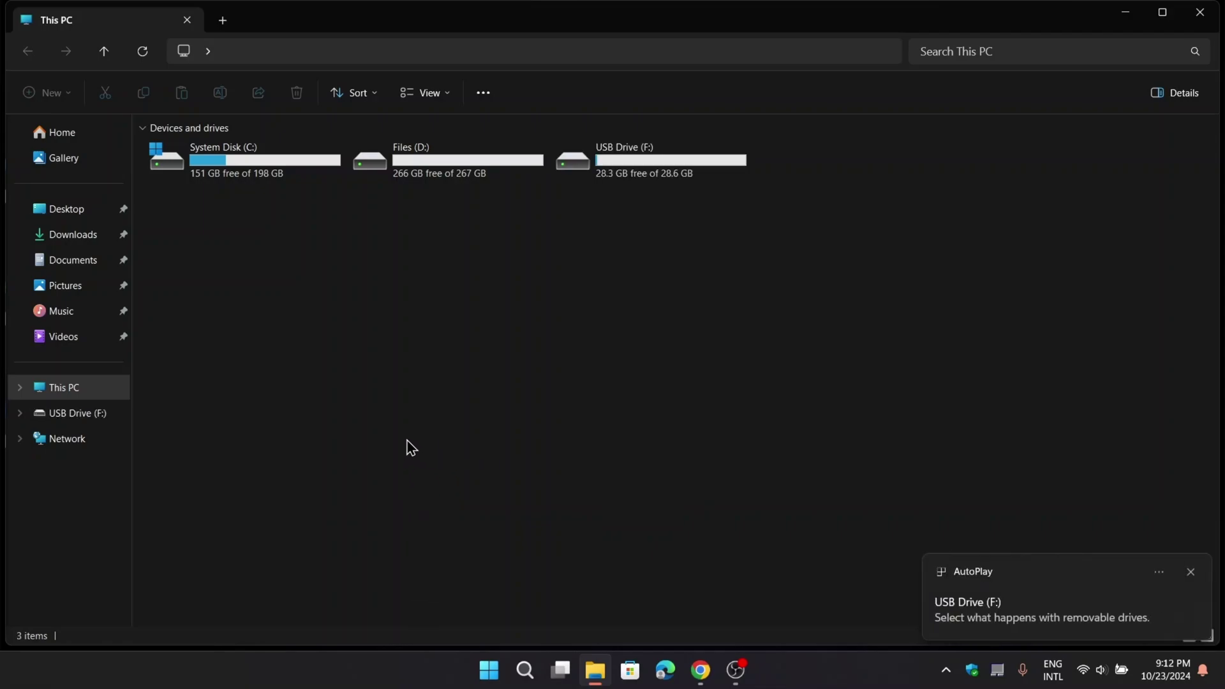
Maximize Explorer, open New folder on USB Drive (F:) and show it as Large icons.
click(1153, 19)
double_click(632, 163)
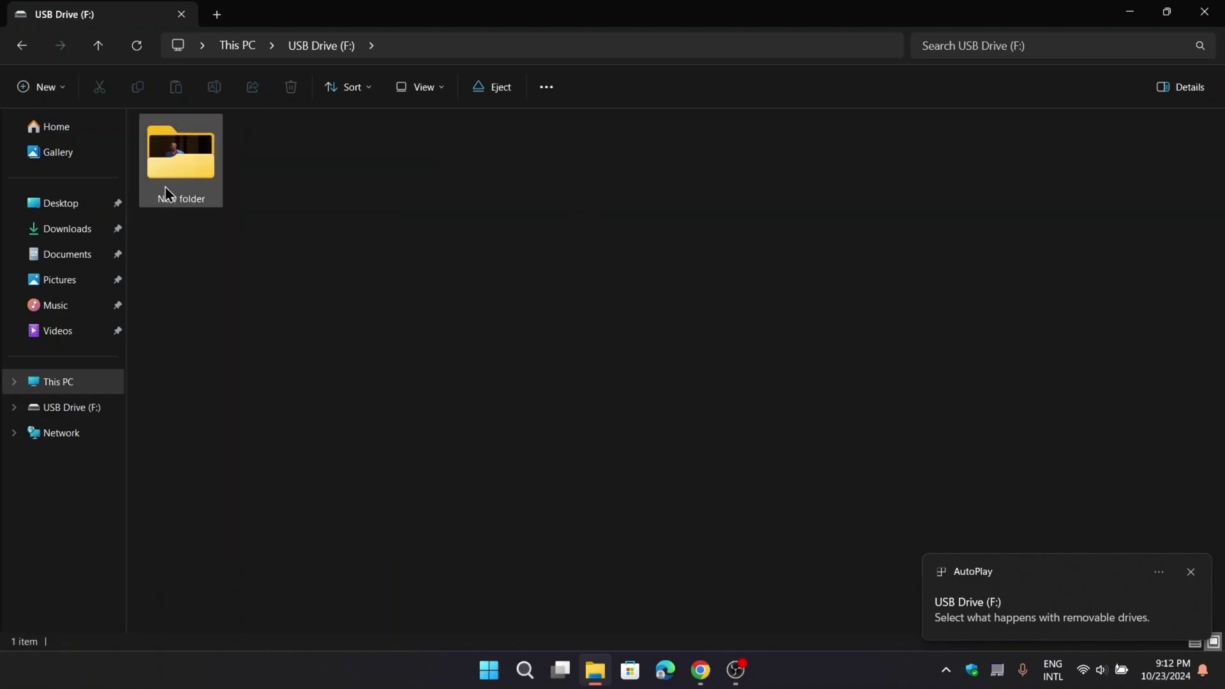
double_click(171, 174)
click(1212, 641)
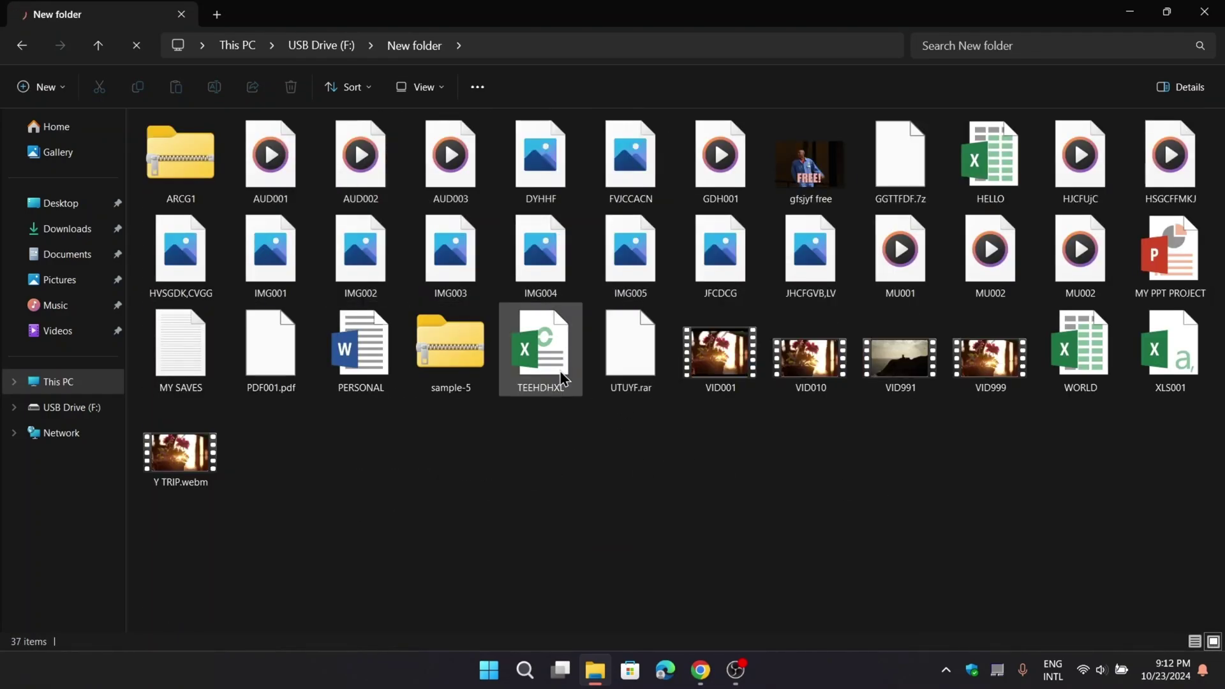
Open the DYHHF image and step through the pictures in the photo viewer.
key(d)
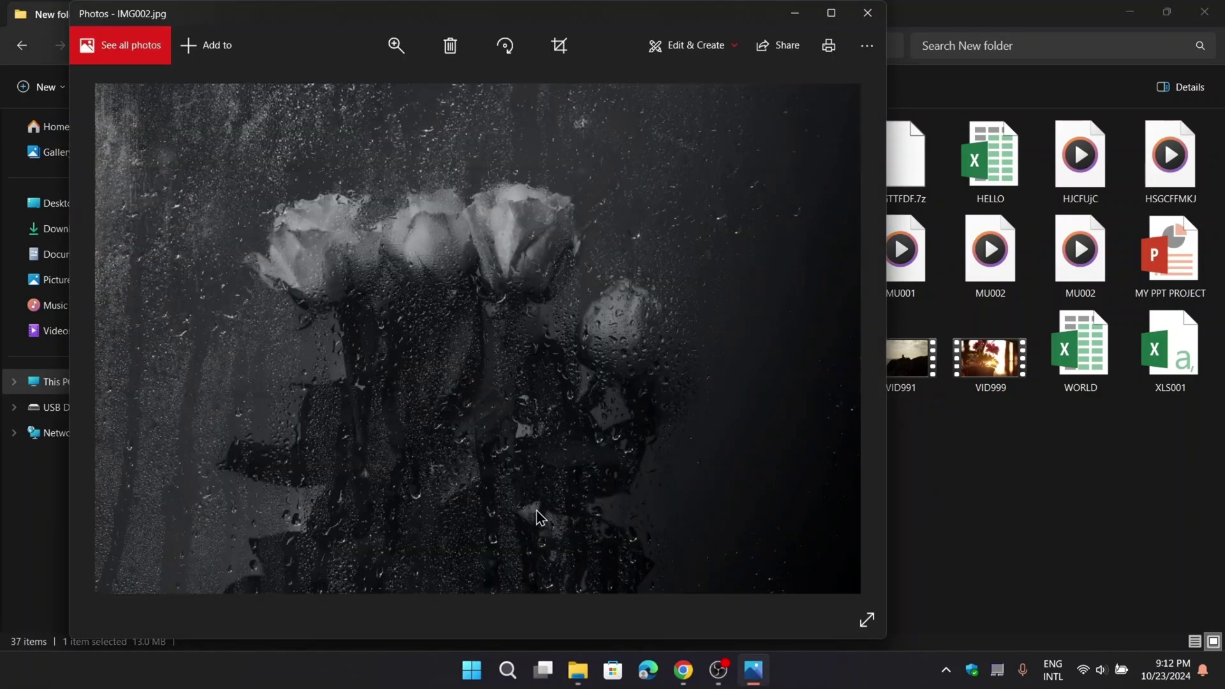
key(Right)
key(Right)
click(868, 12)
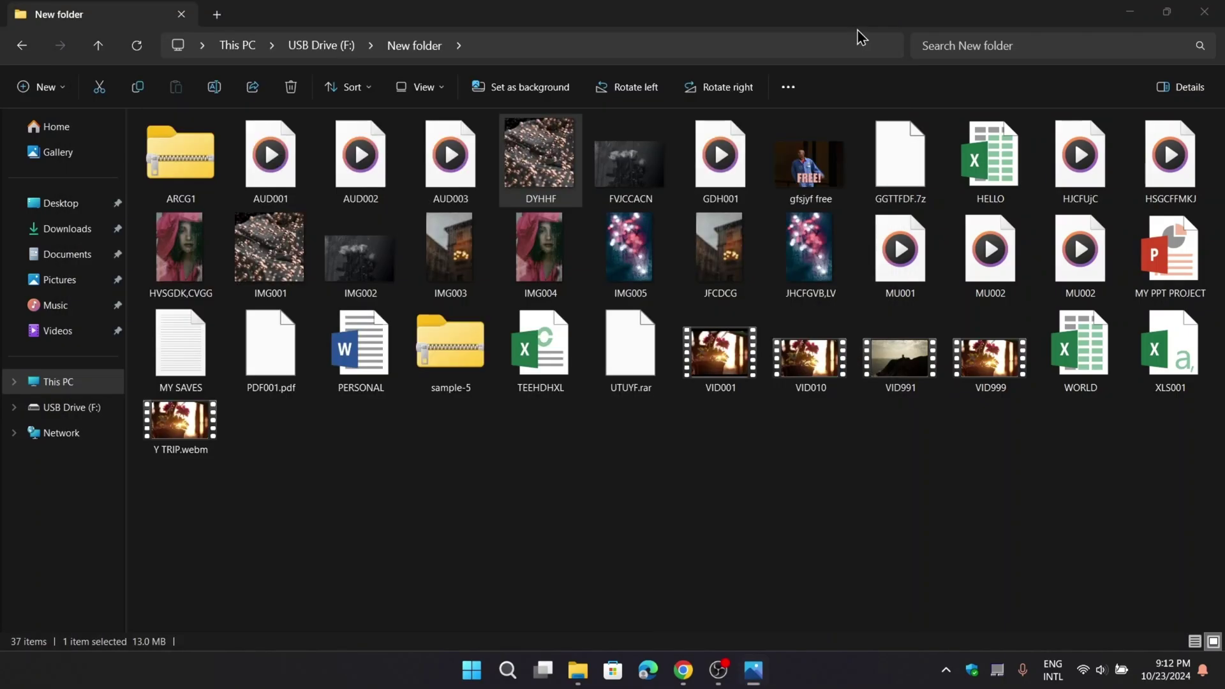
Open the WORLD workbook, then play the VID001 media file and close the player.
key(w)
key(Return)
scroll(323, 445, down, 15)
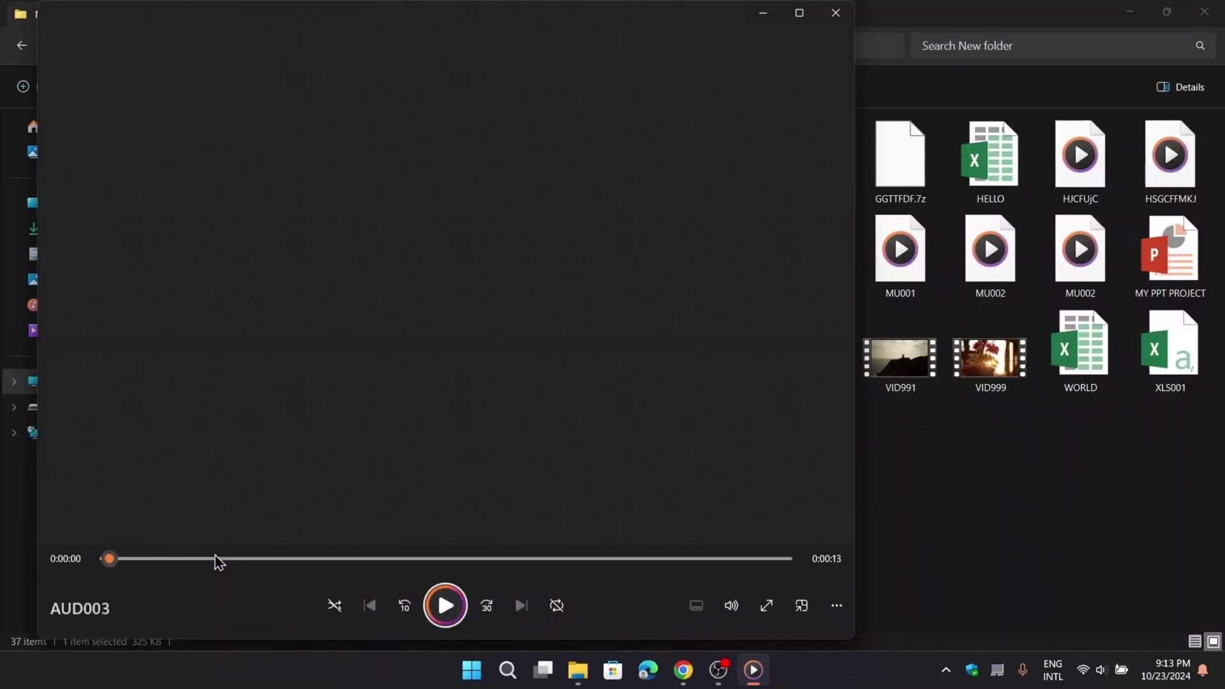
key(ctrl+f)
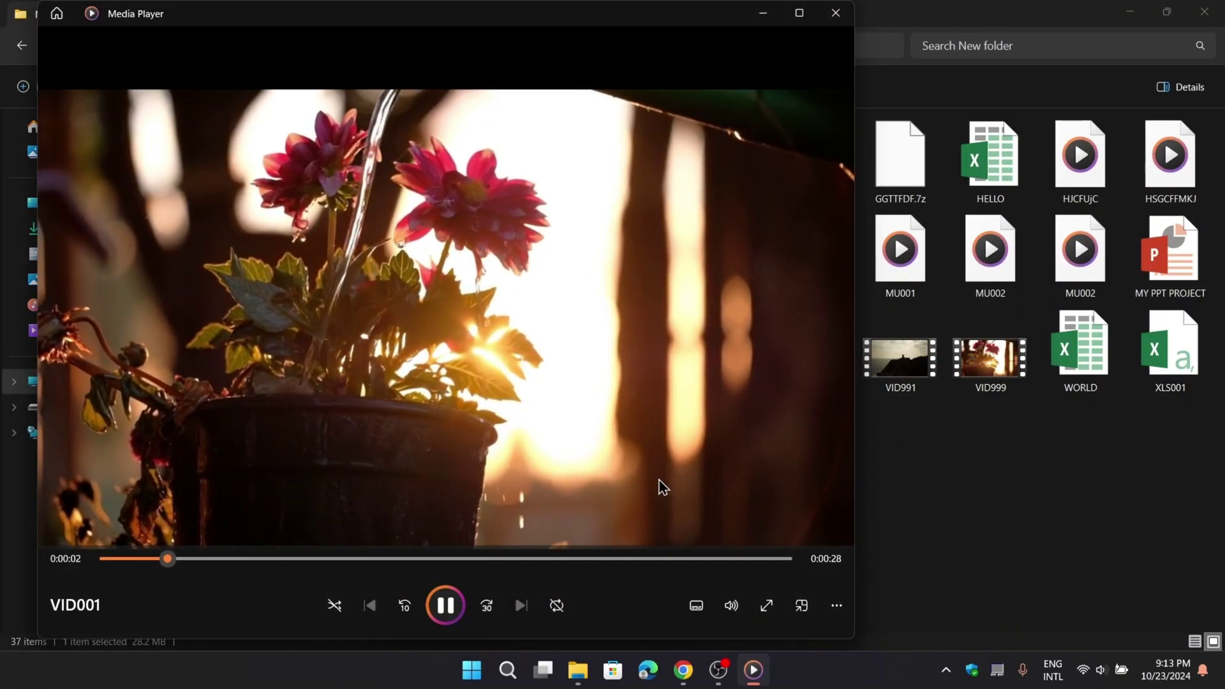
key(alt+F4)
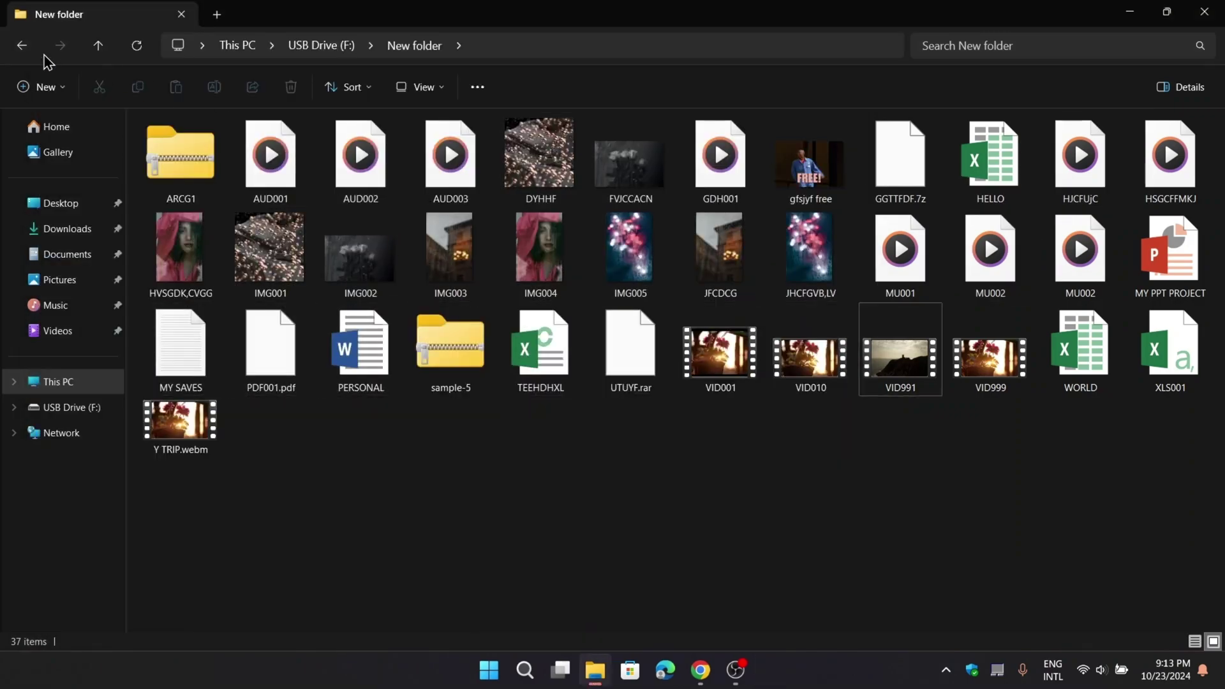
Permanently delete New folder from the top level of USB Drive (F:).
click(98, 46)
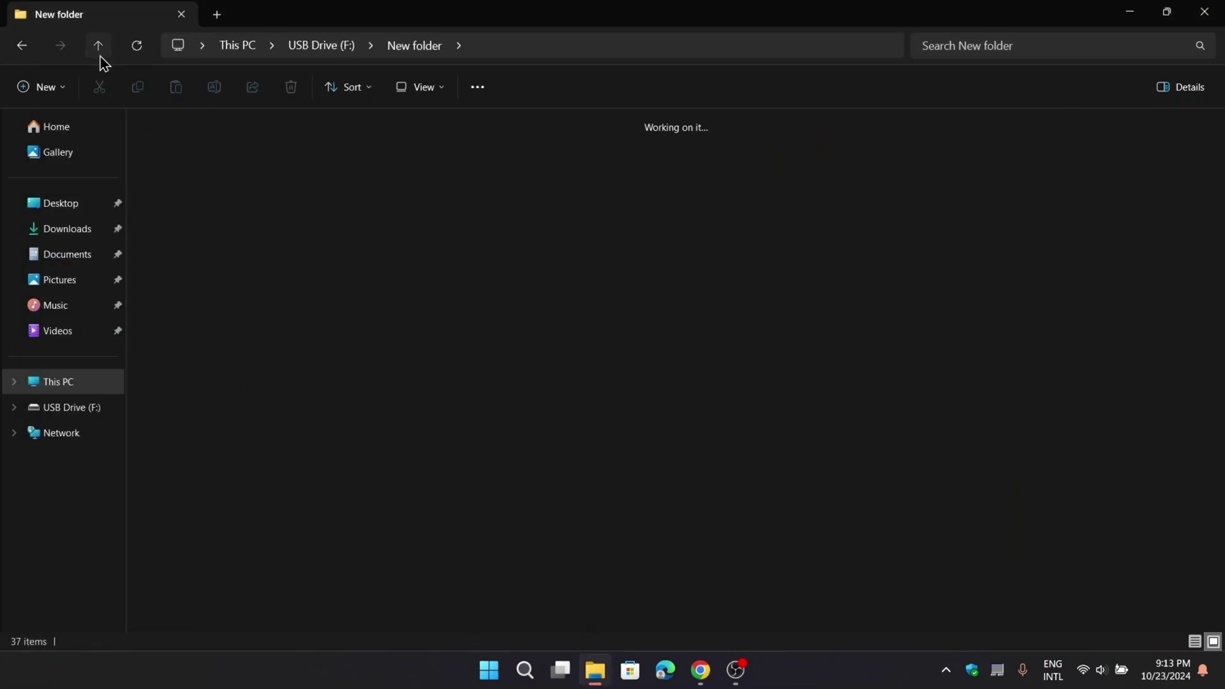
click(279, 310)
click(185, 170)
right_click(185, 170)
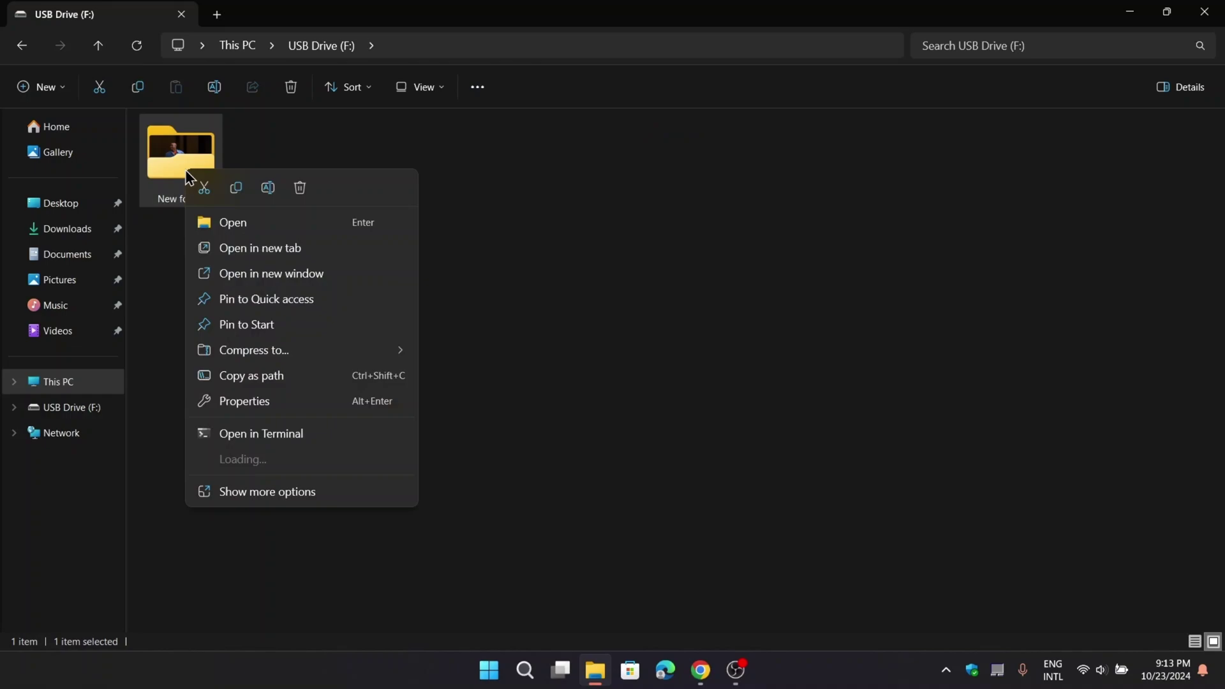
click(301, 191)
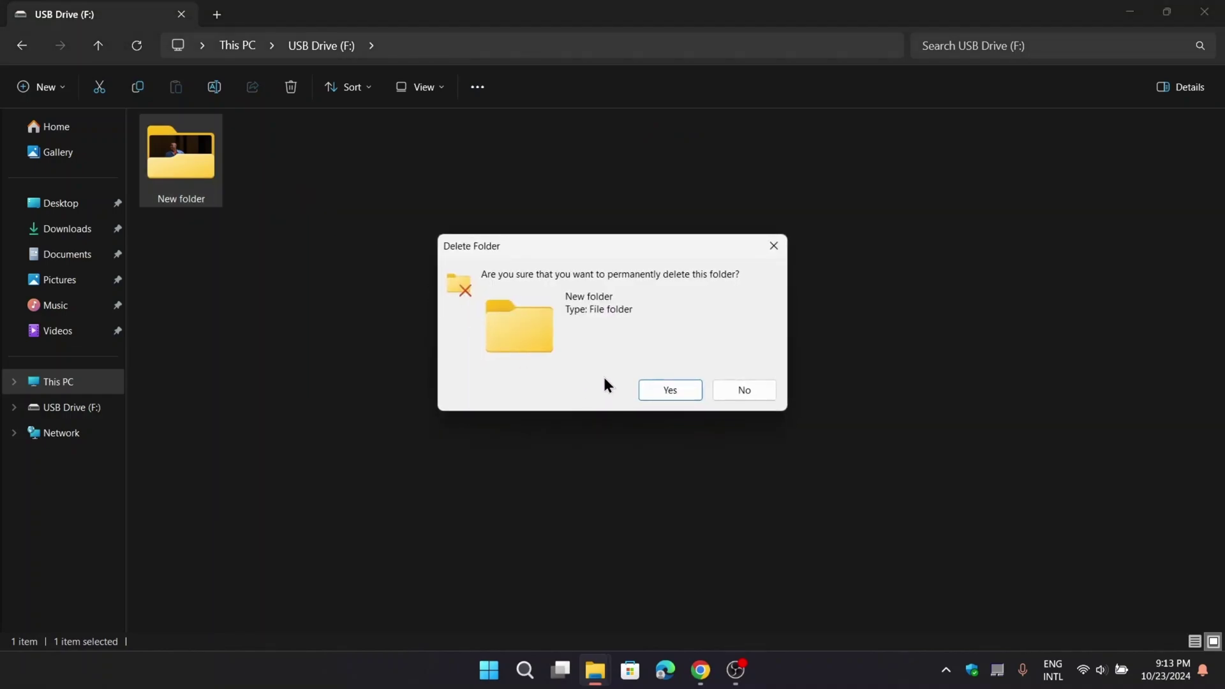
click(670, 391)
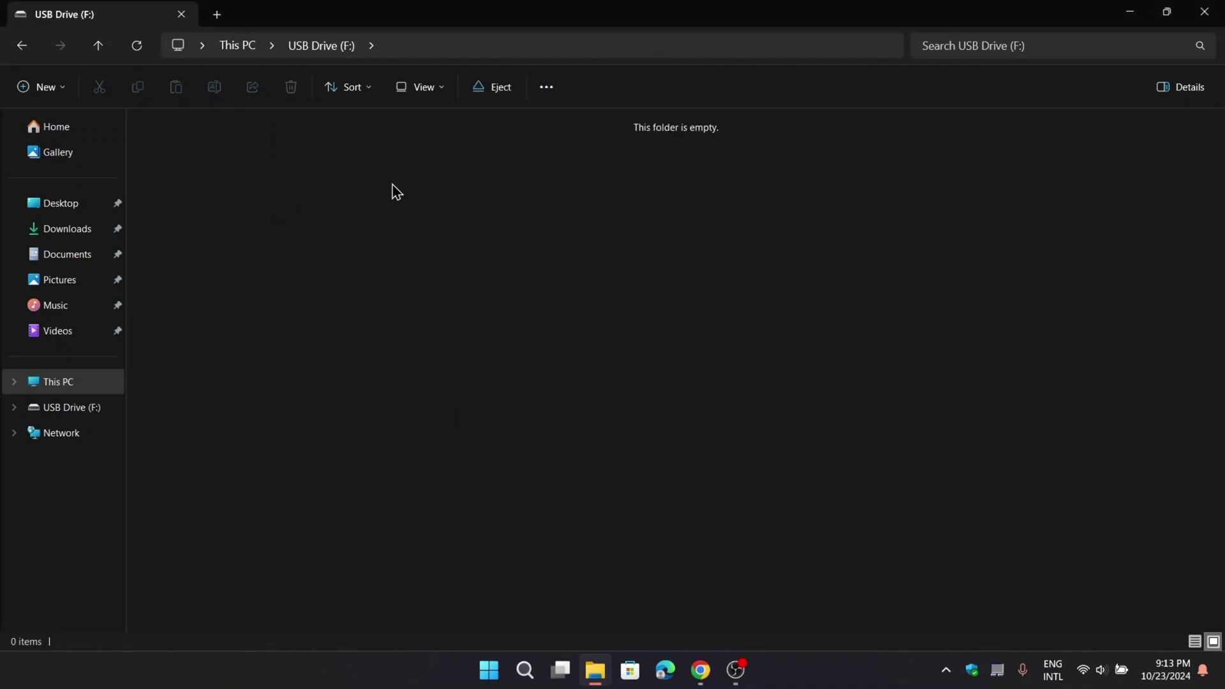
Return to This PC and check that the Recycle Bin is empty.
key(alt+Up)
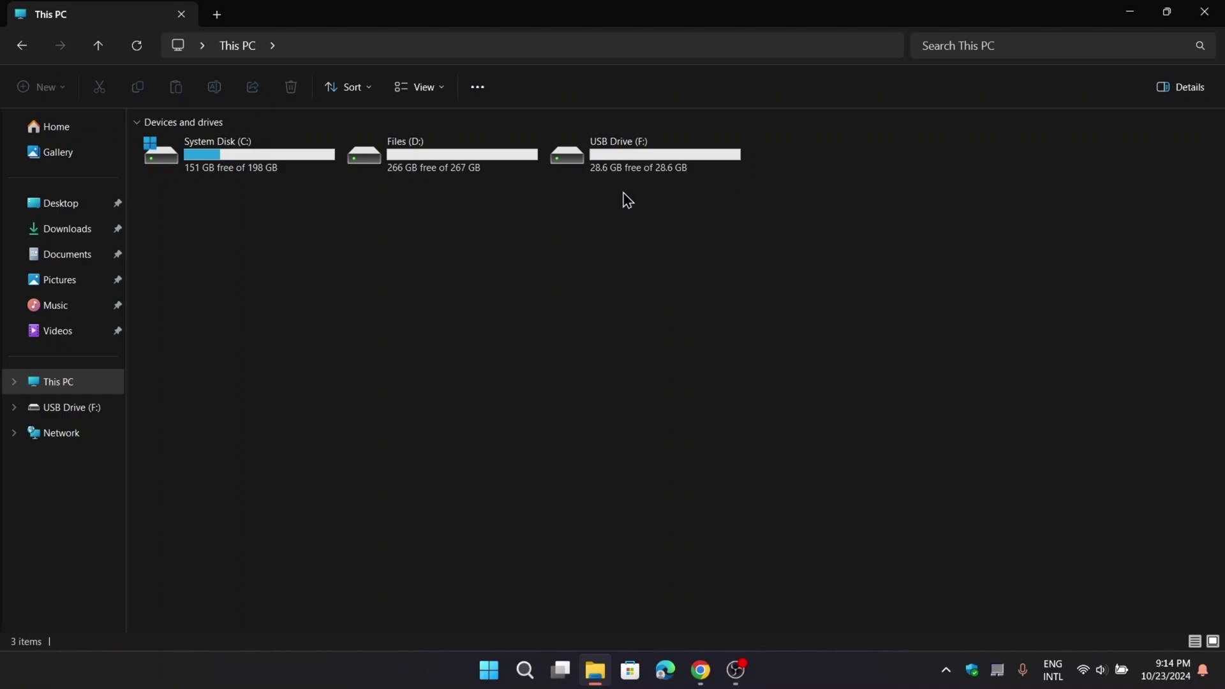
key(super+Down)
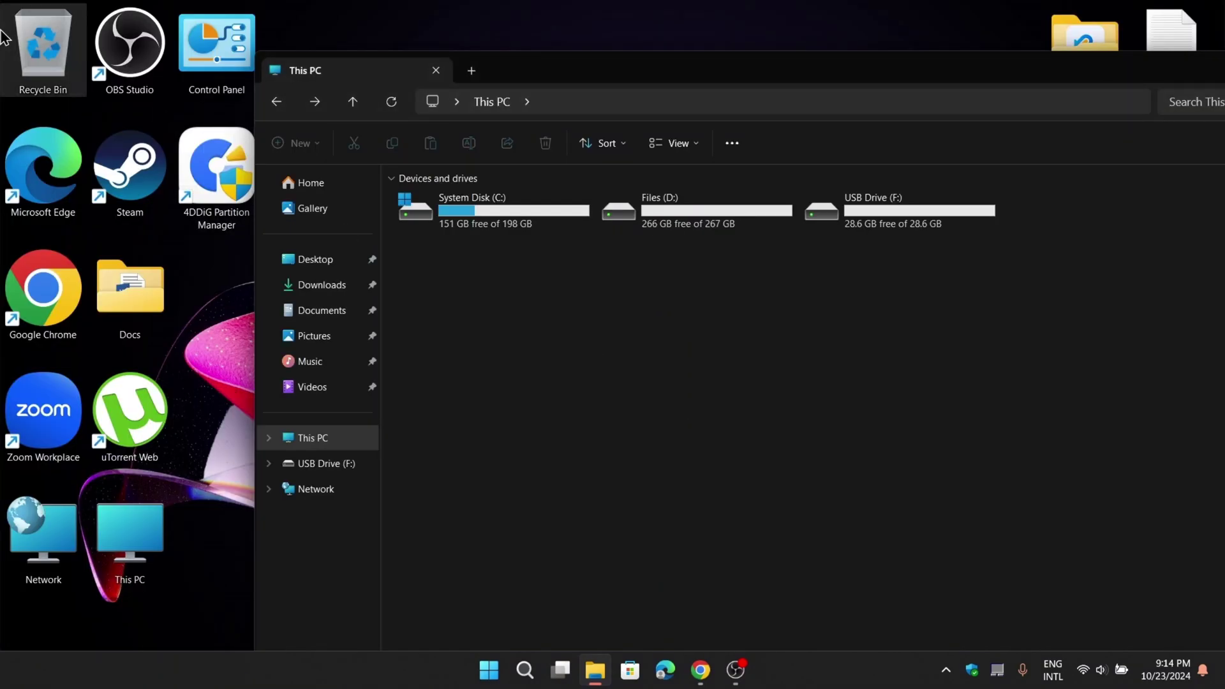
double_click(61, 80)
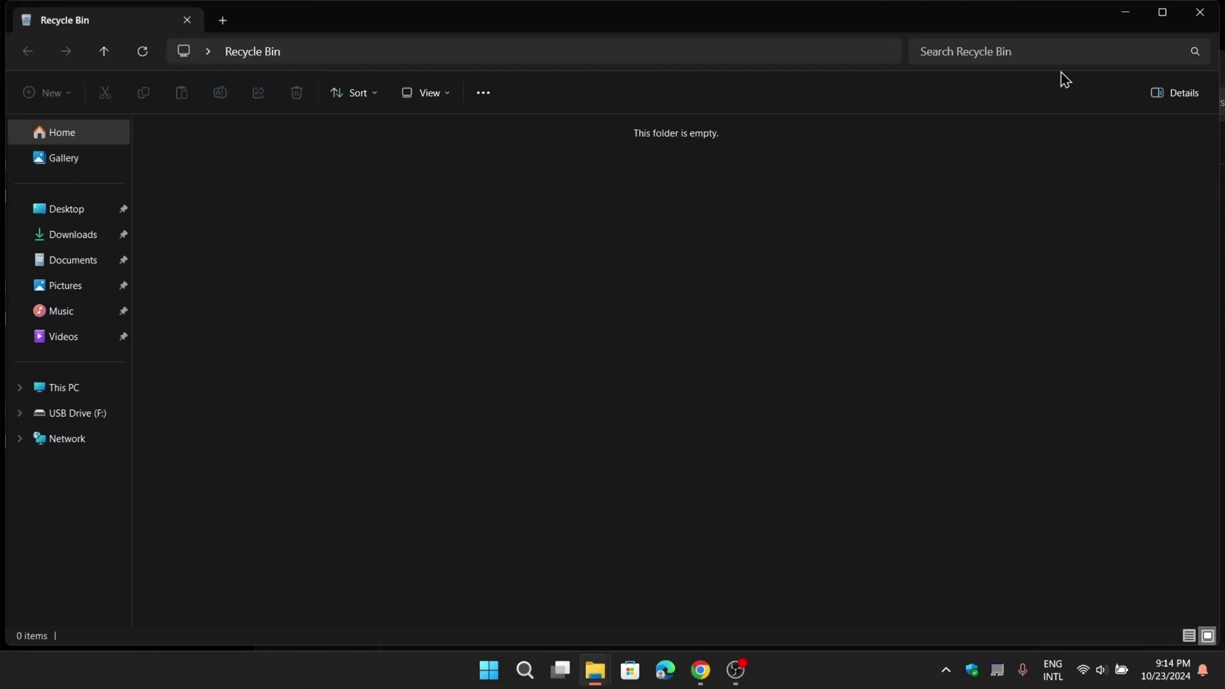
click(1208, 18)
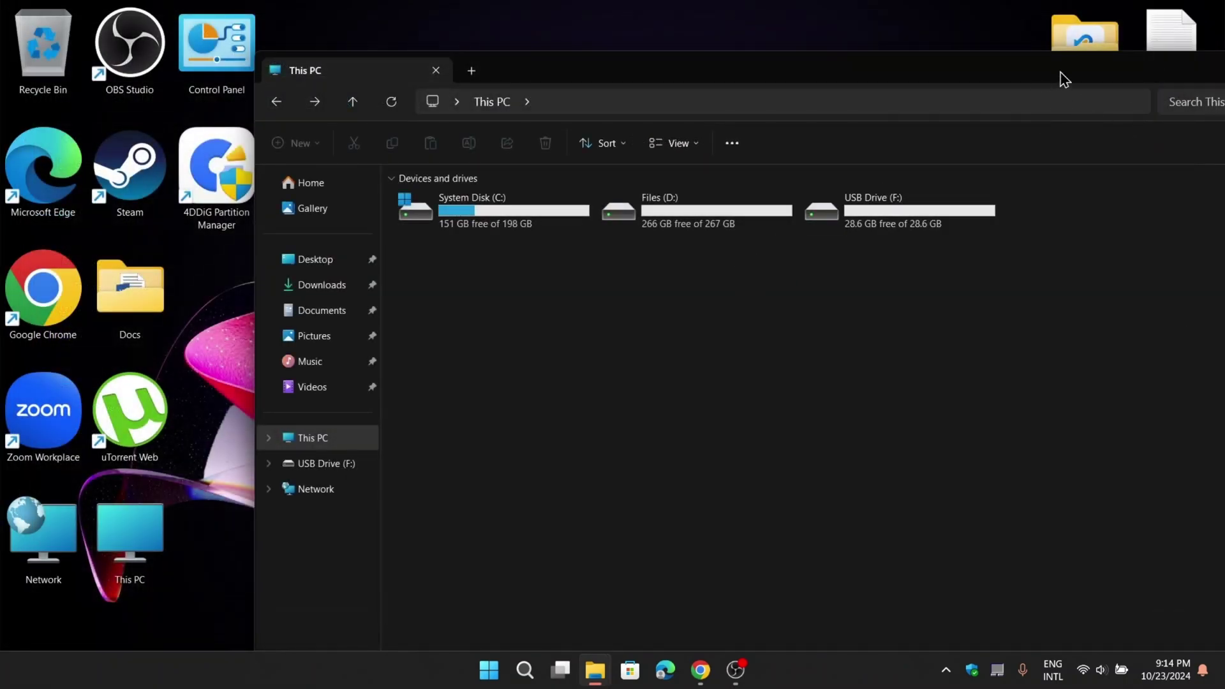
Scroll through the Power Data Recovery Free page and display its Supported File Types list.
drag(1061, 77, 675, 10)
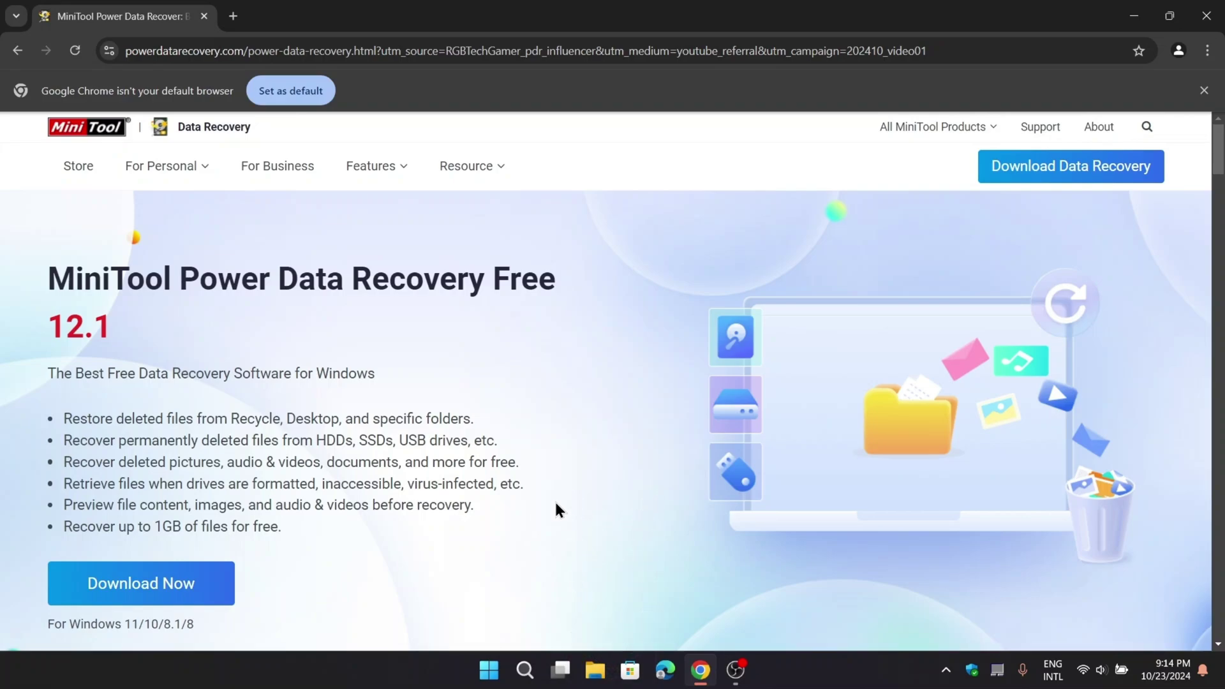
scroll(336, 530, down, 5)
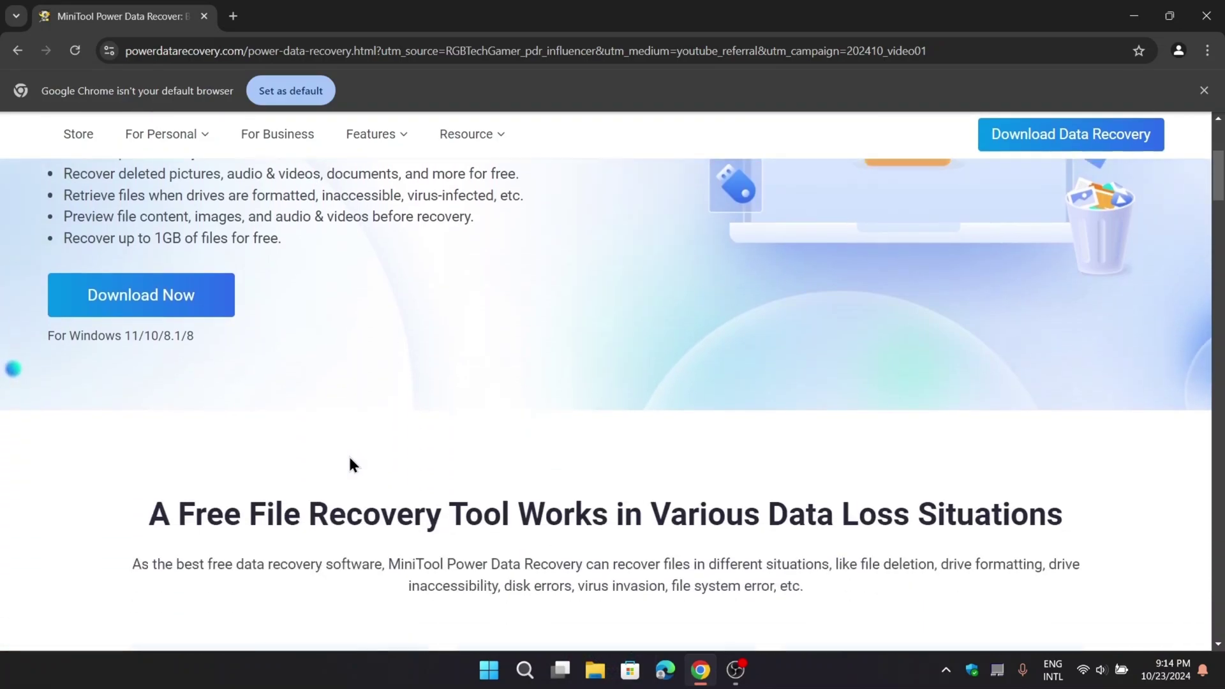
scroll(345, 459, down, 5)
scroll(316, 426, up, 1)
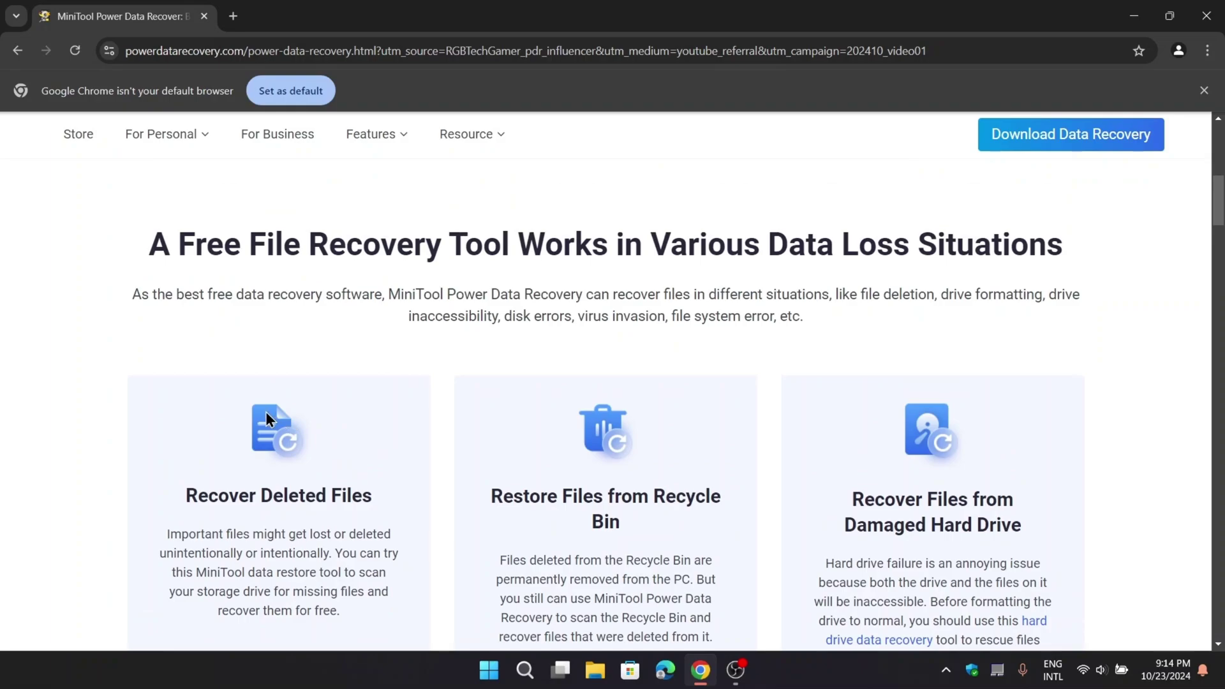
scroll(673, 482, down, 1)
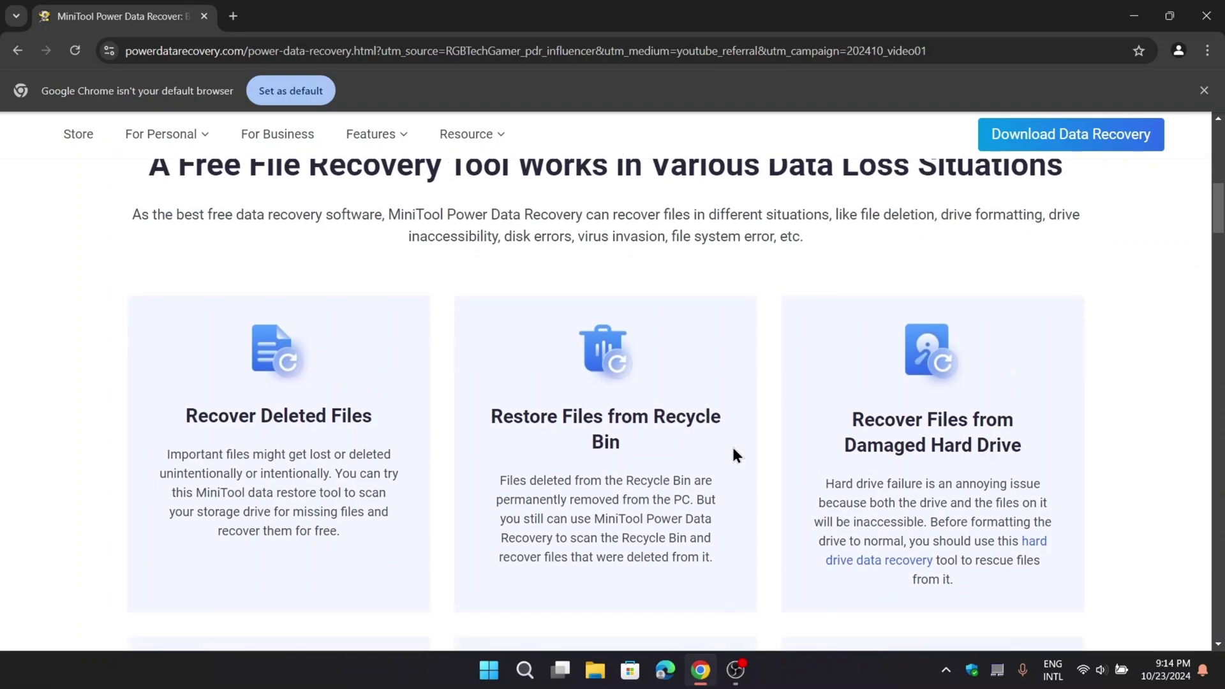
scroll(333, 475, down, 5)
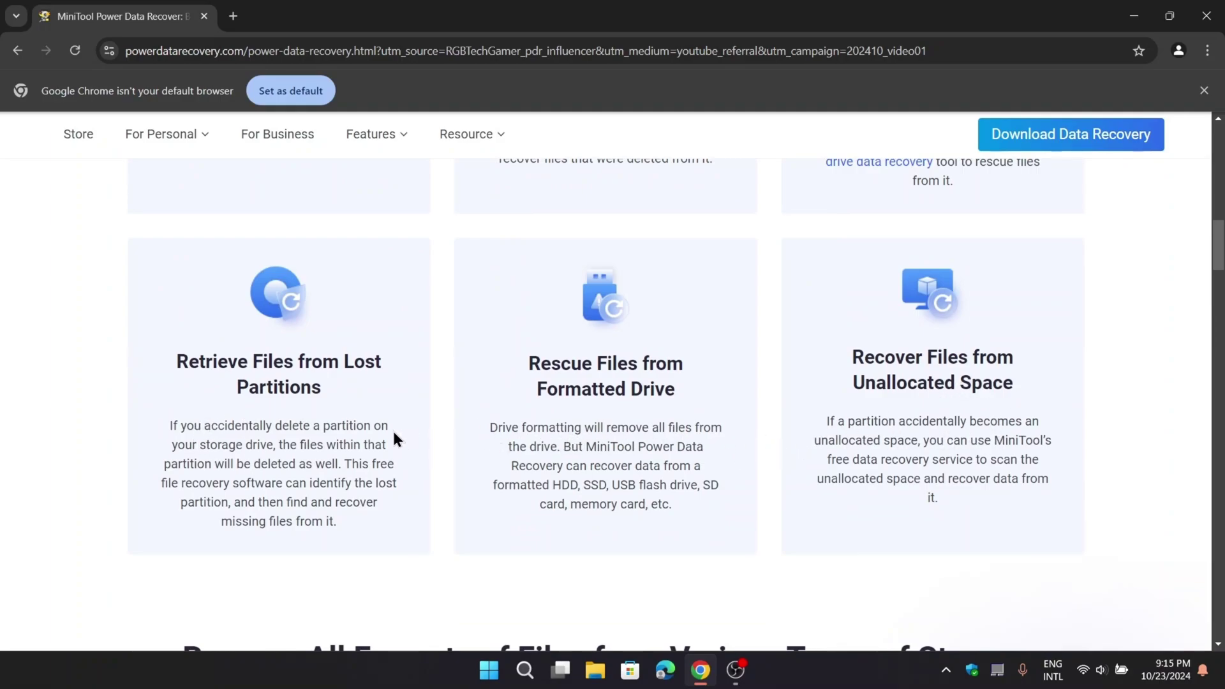
scroll(393, 439, down, 6)
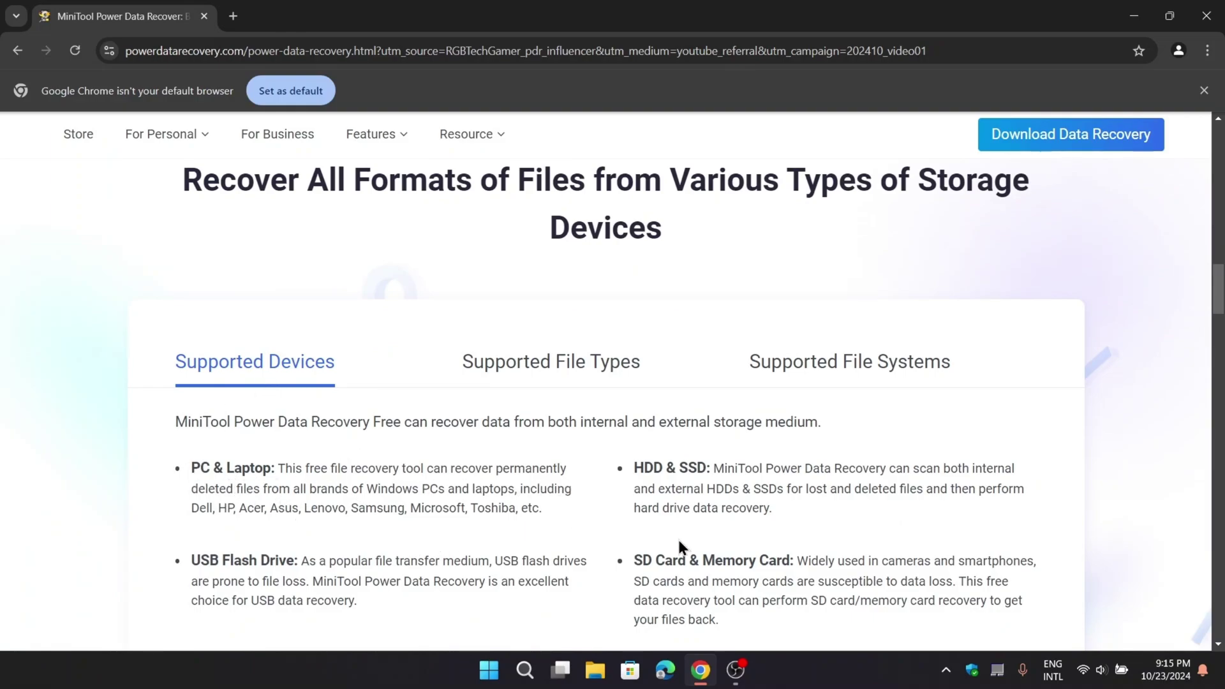
click(583, 365)
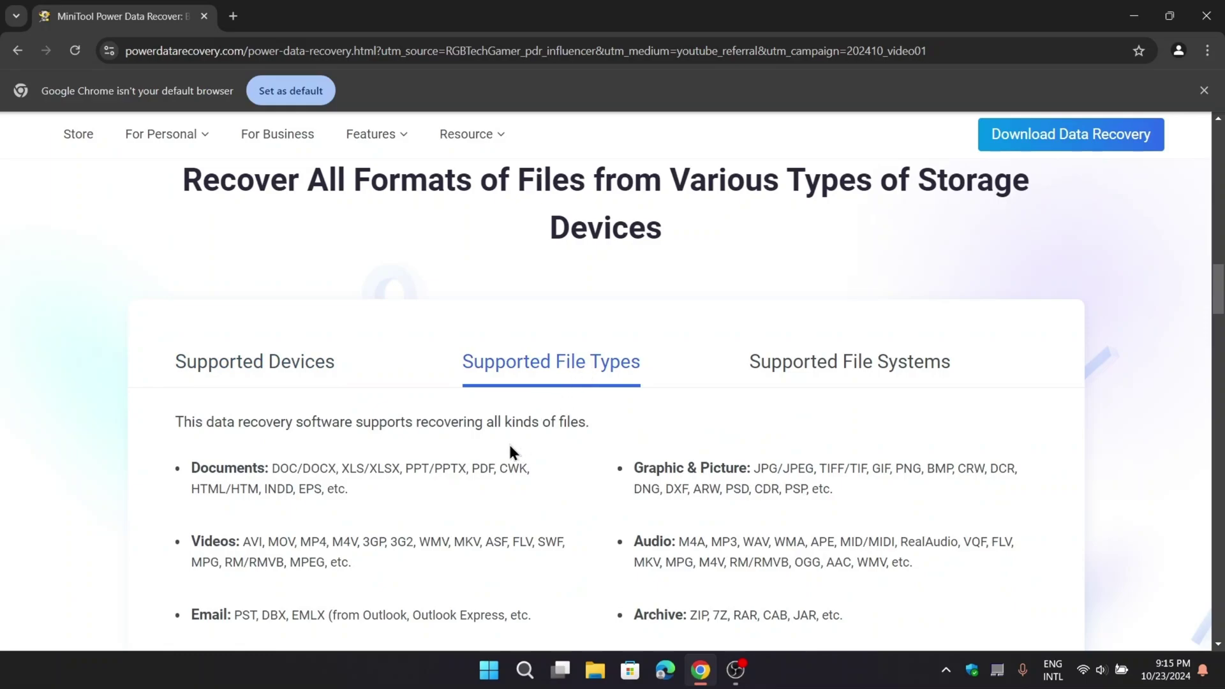
scroll(418, 424, down, 1)
scroll(415, 419, down, 1)
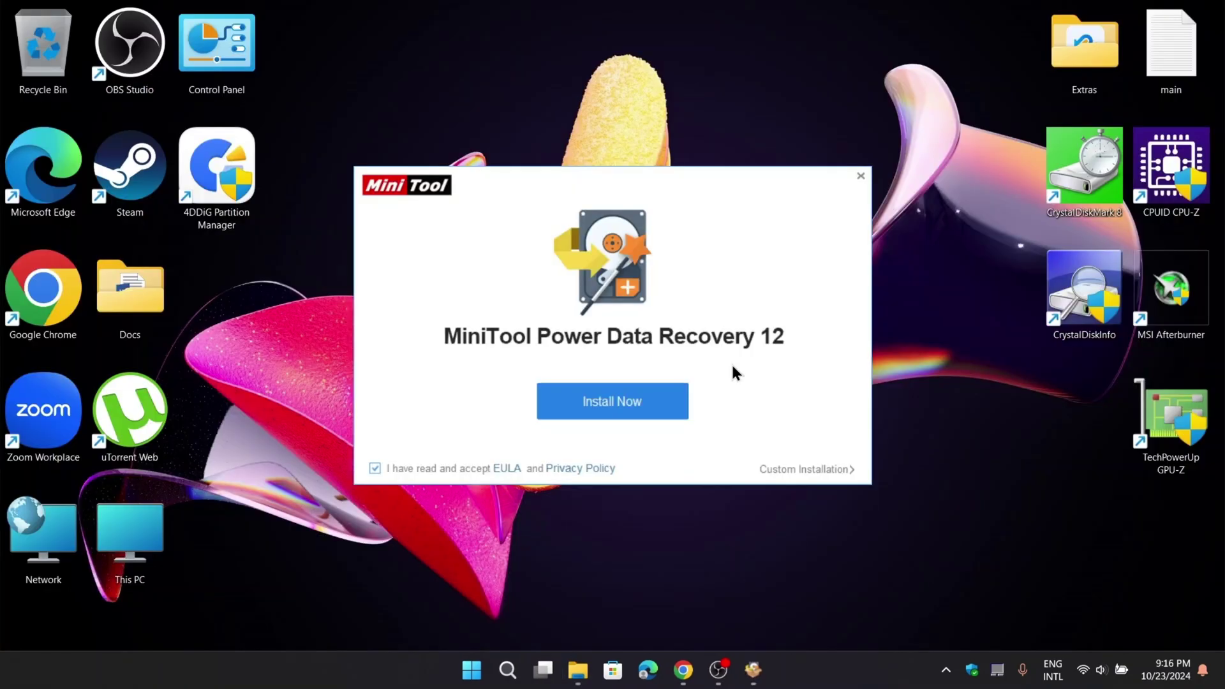
Install MiniTool Power Data Recovery, accepting the warning, and launch it when setup finishes.
click(607, 401)
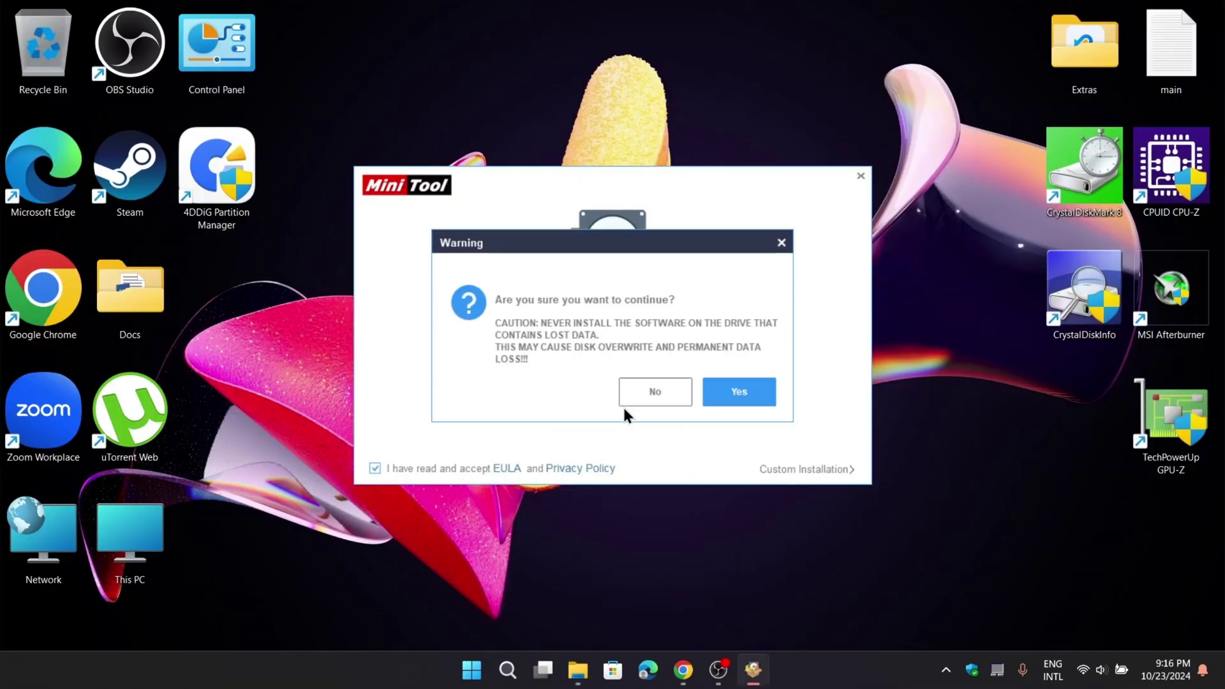
click(762, 396)
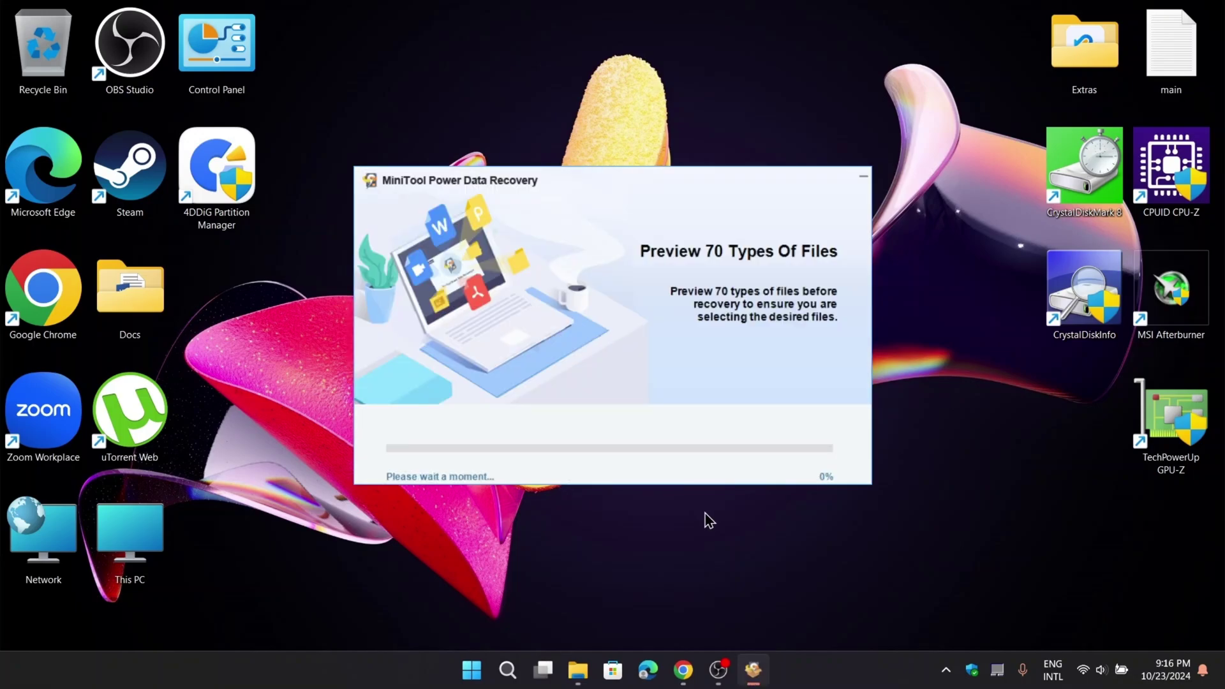
click(561, 454)
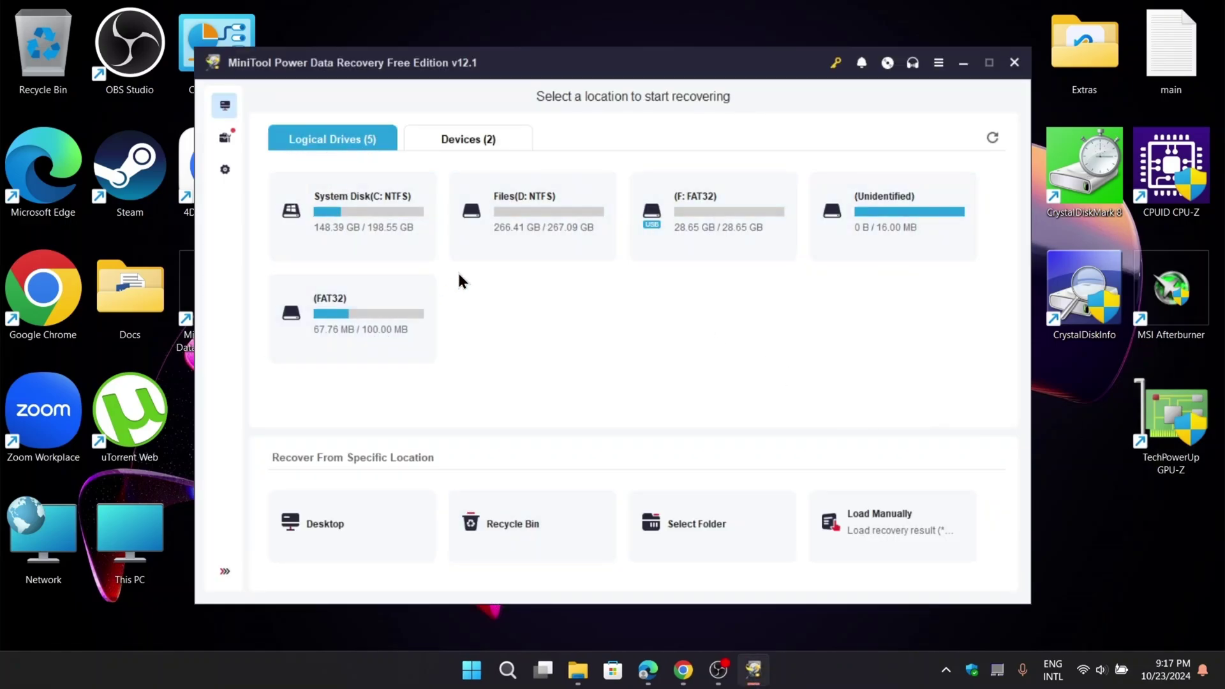
On the Devices tab, scan the USB SanDisk 3.2Gen1 drive after checking This PC's drives.
click(473, 134)
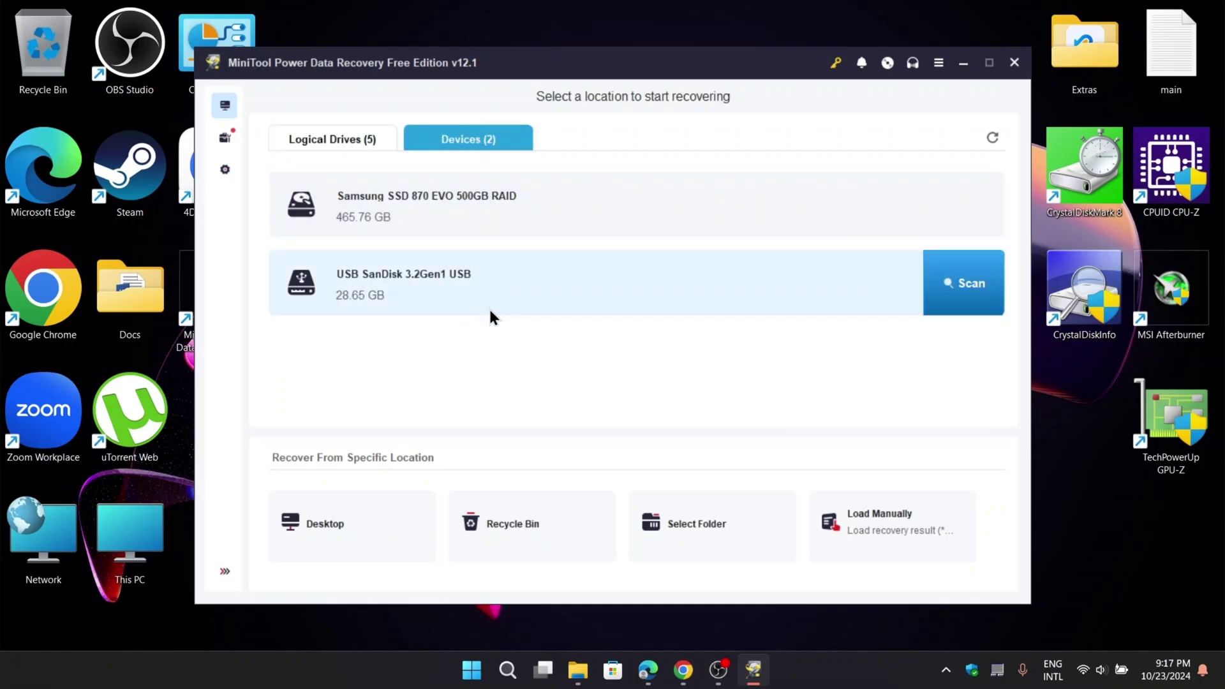
double_click(139, 534)
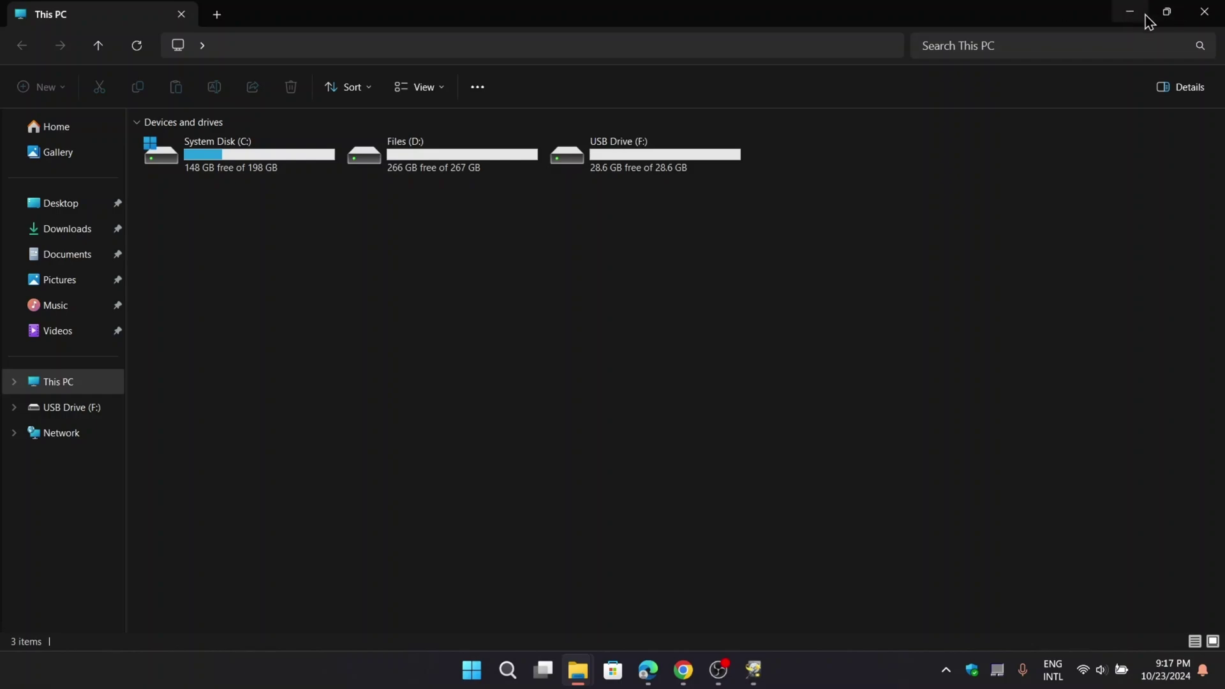
click(1131, 13)
mouse_move(505, 300)
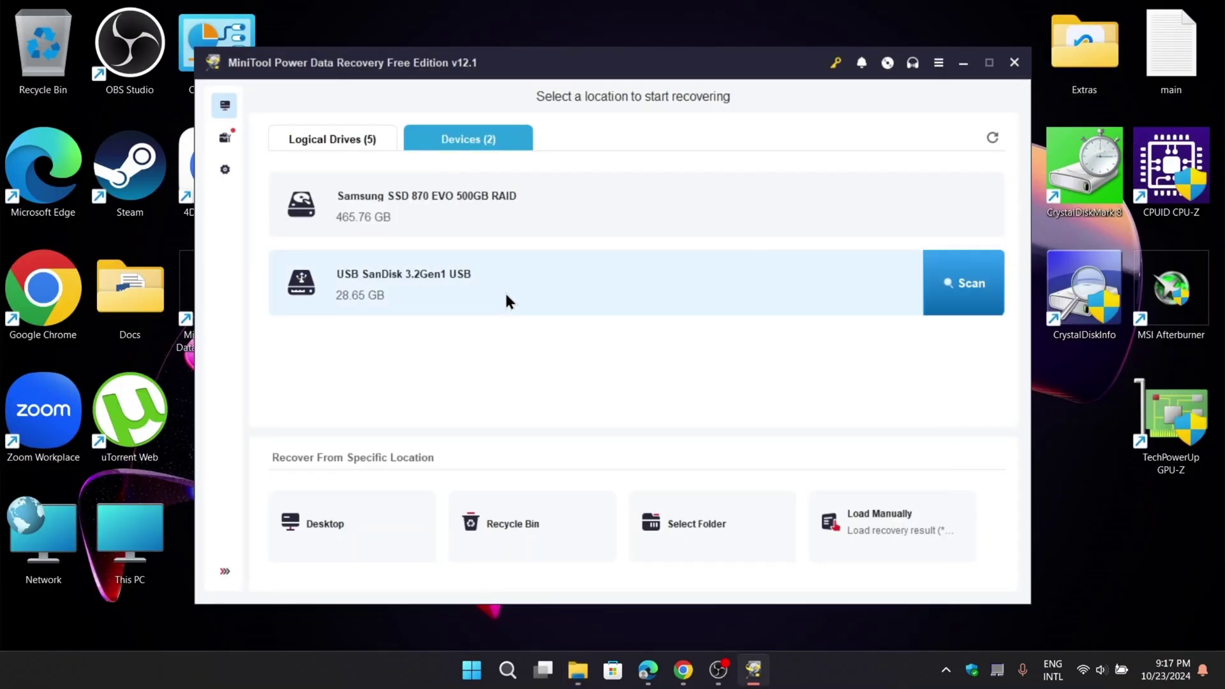
click(973, 298)
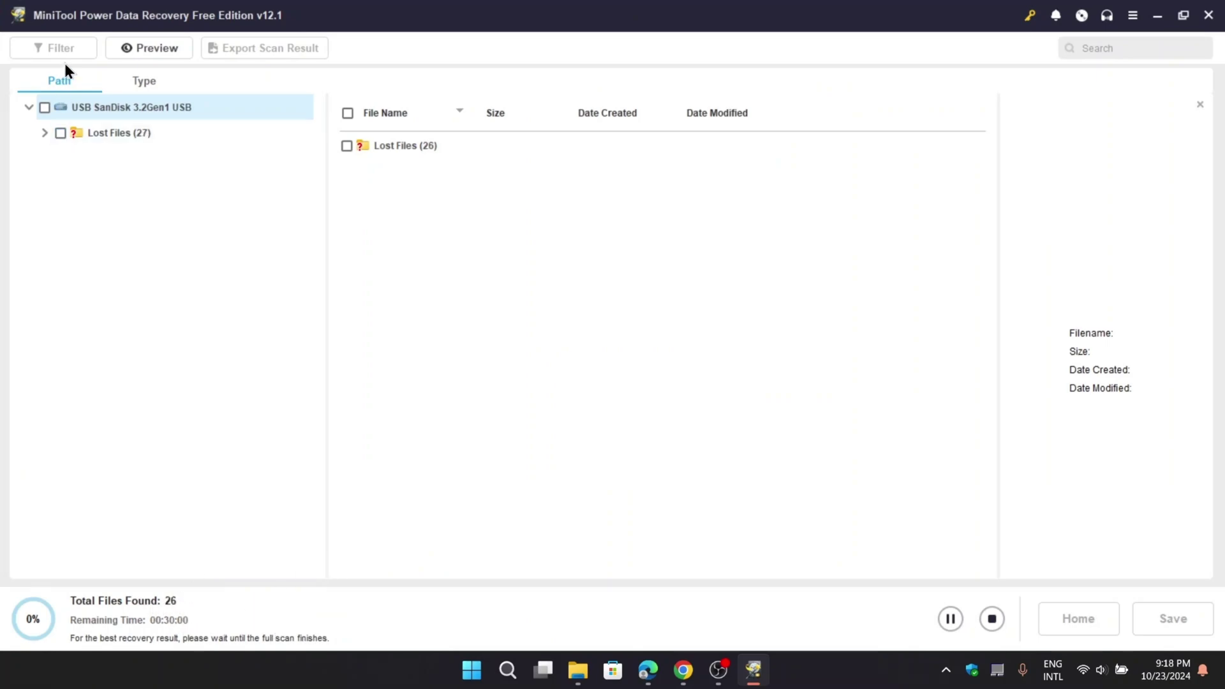
Expand Lost Files and Raw Files, view All File Types by type, then return to Path.
click(44, 132)
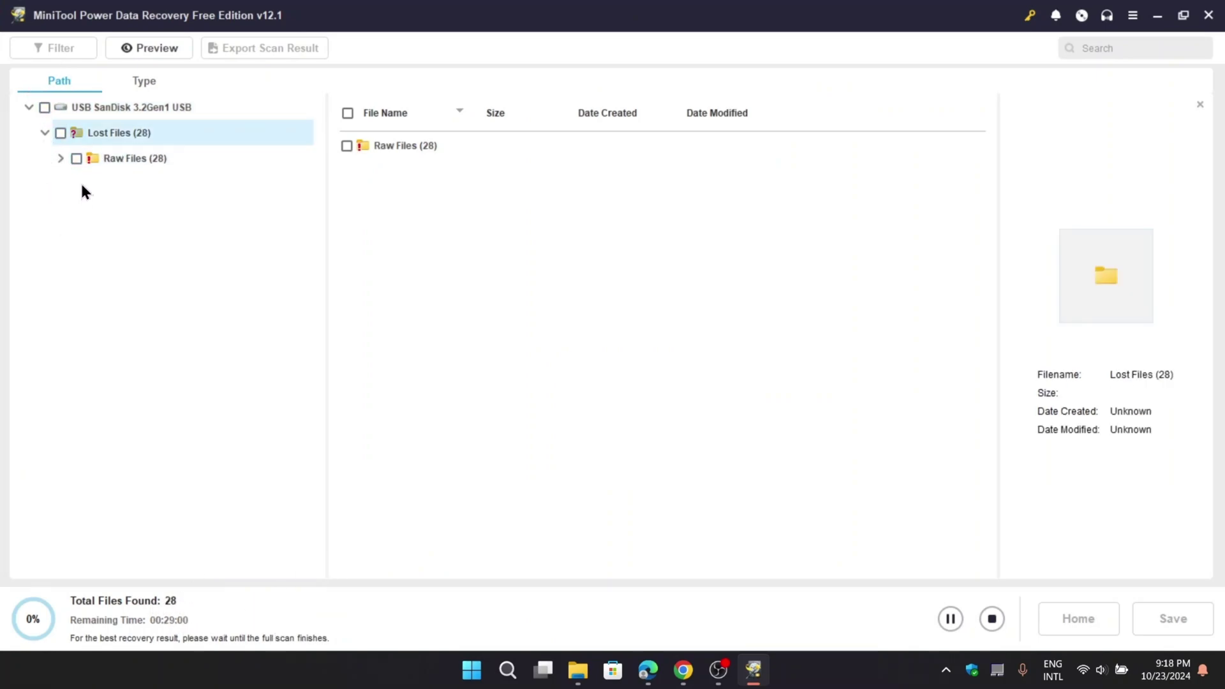
click(57, 159)
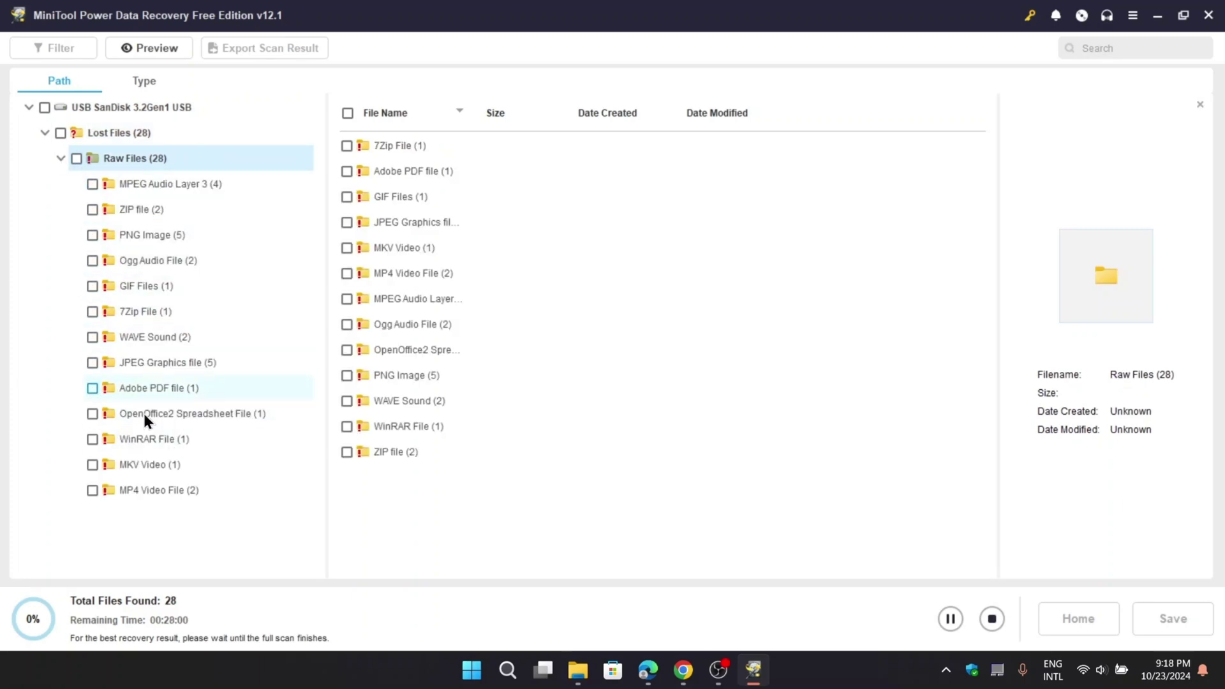
click(153, 81)
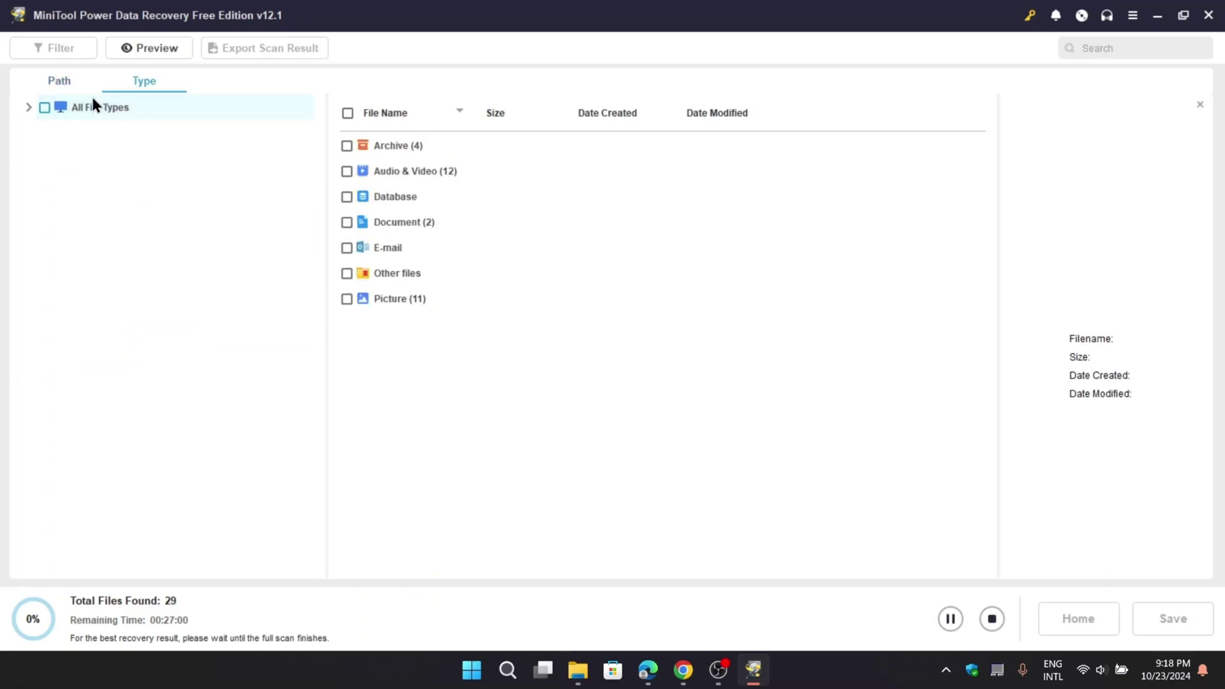
click(27, 107)
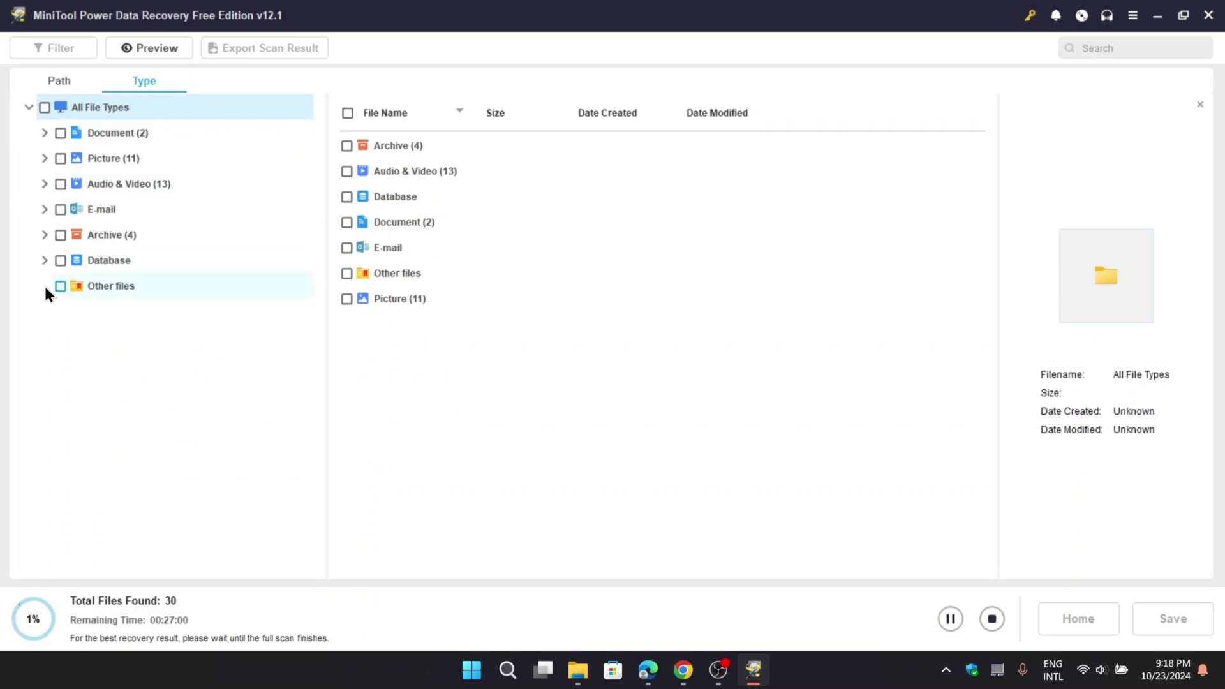
click(59, 80)
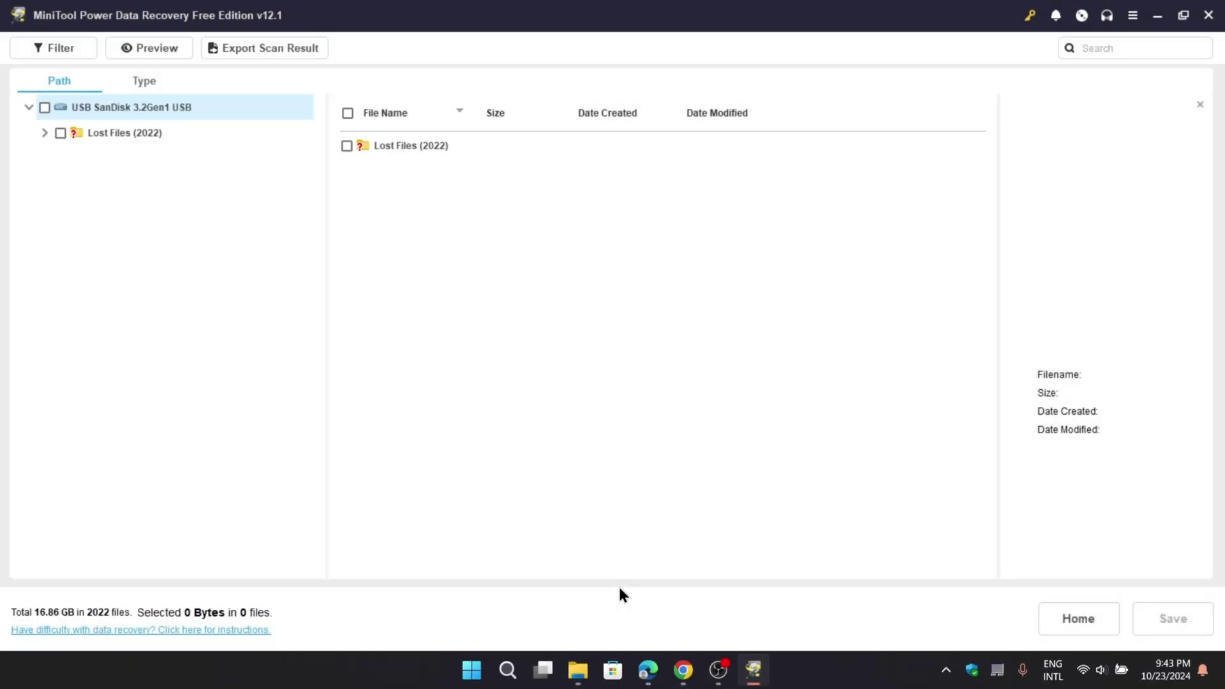
Expand Lost Files, Lost Partition #1 and Existing Partition #1, including each partition's Lost Files folder.
click(42, 133)
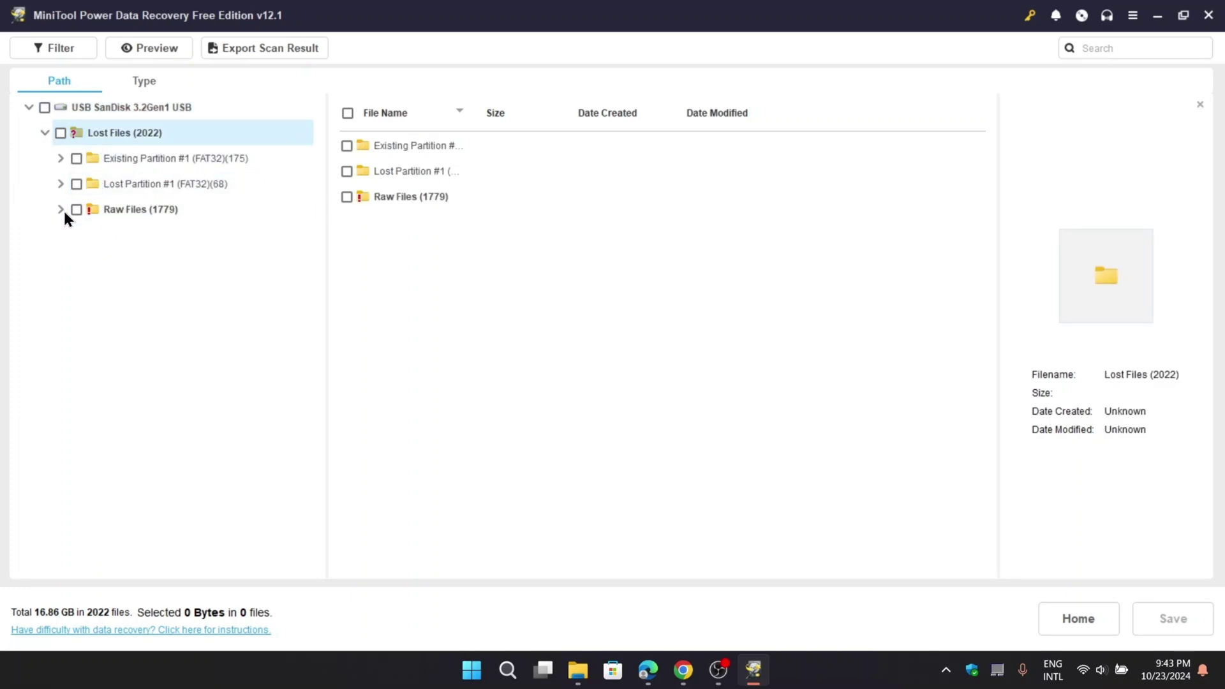
click(60, 183)
click(77, 209)
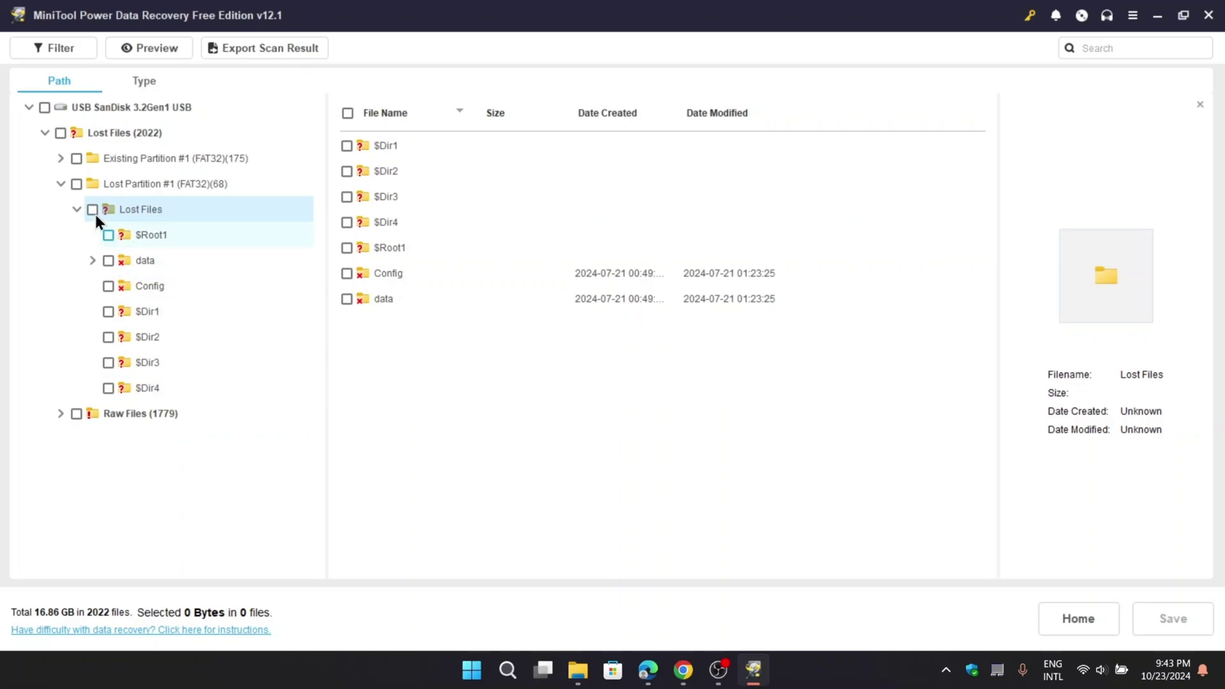
click(60, 157)
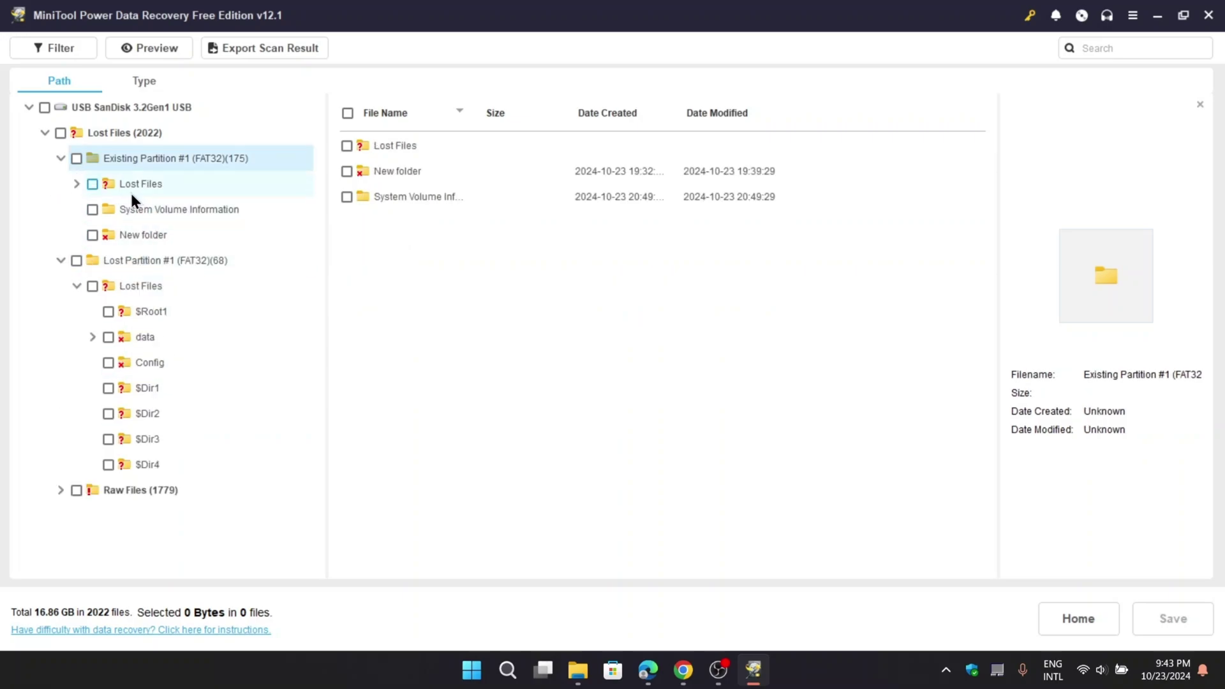
click(76, 183)
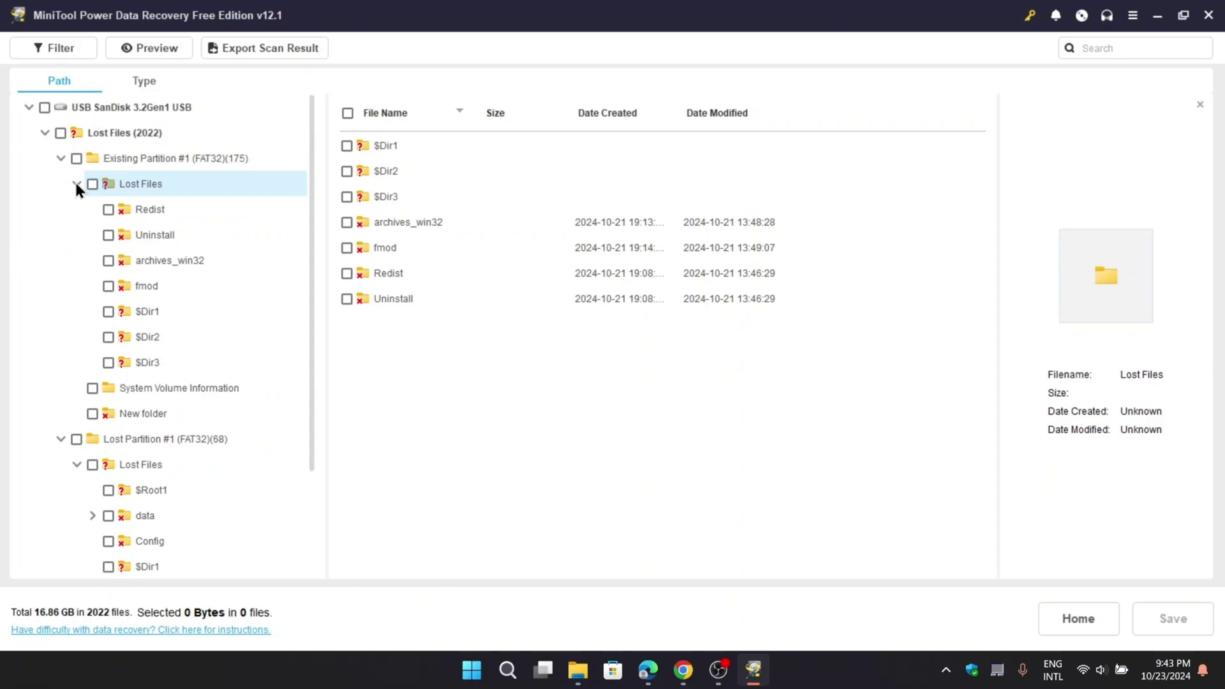
On the Type tab, expand Document and tick the docx, pptx and pdf files.
click(144, 81)
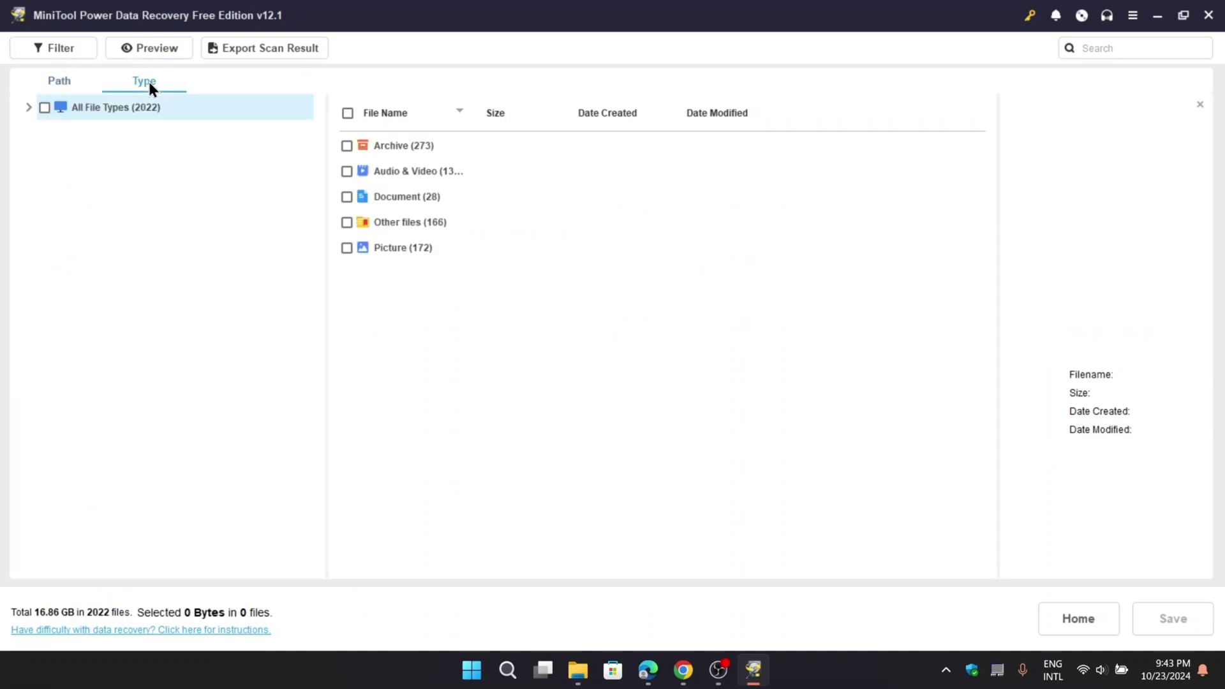
click(28, 108)
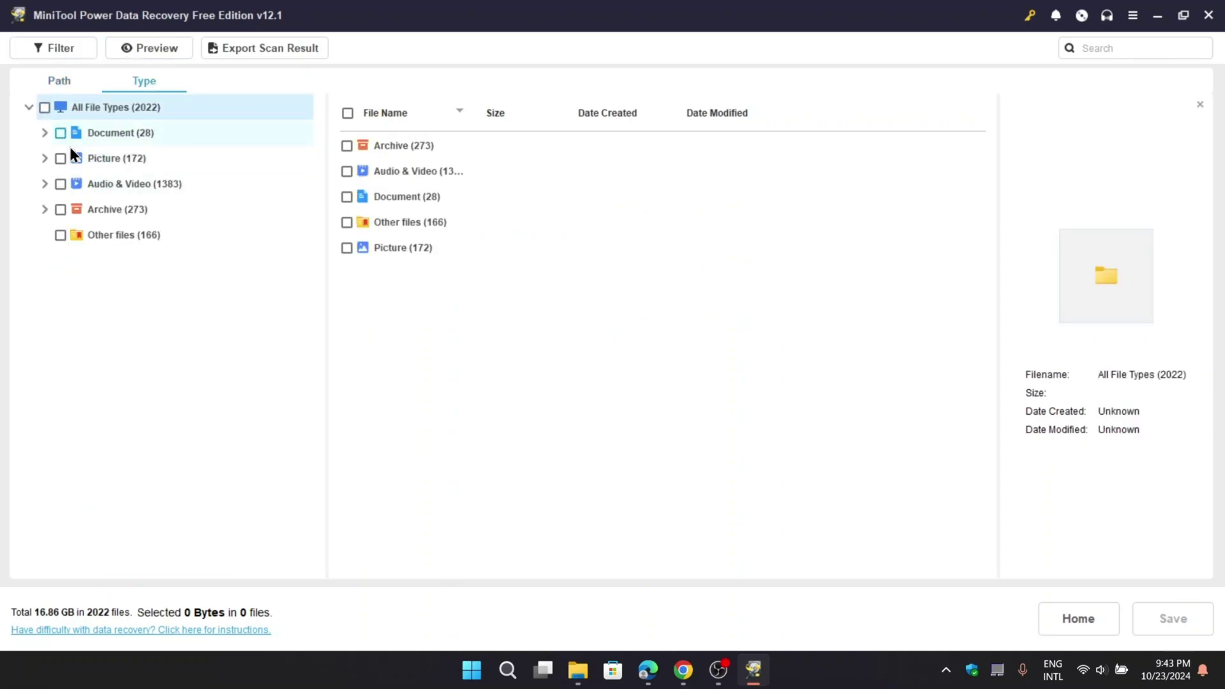
click(45, 134)
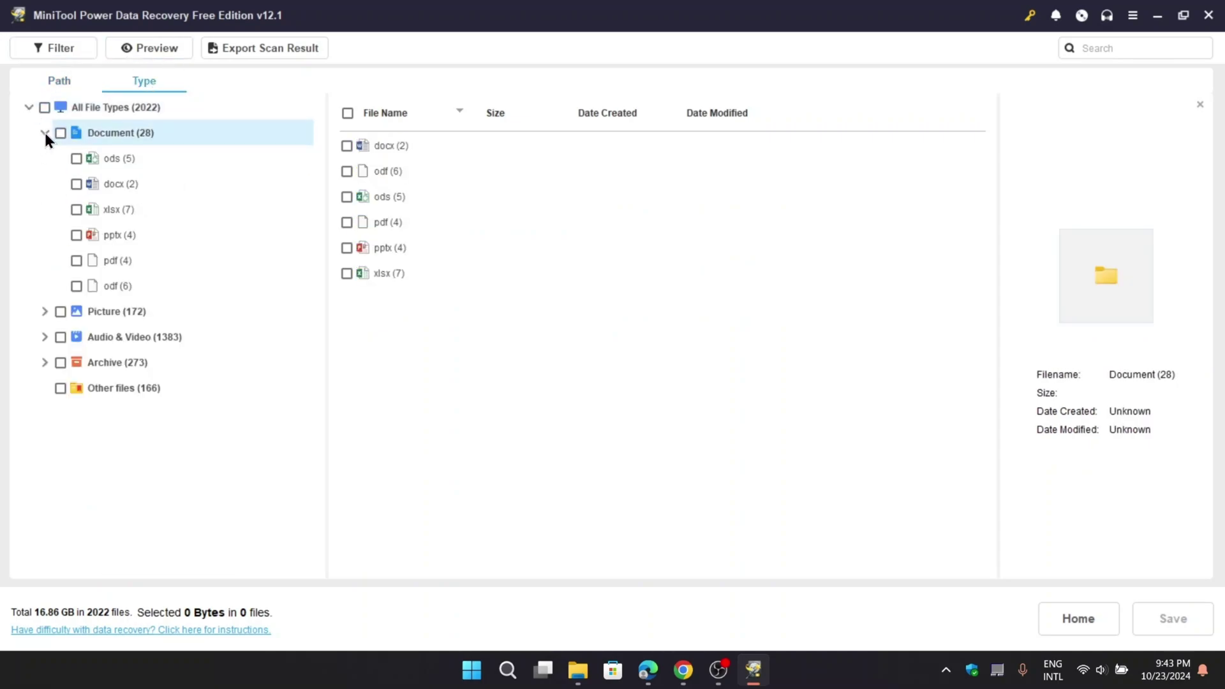
click(76, 184)
click(77, 233)
click(77, 260)
Tick jpg, png and mp4 under Picture and Audio & Video, leaving mp3 unticked.
click(44, 312)
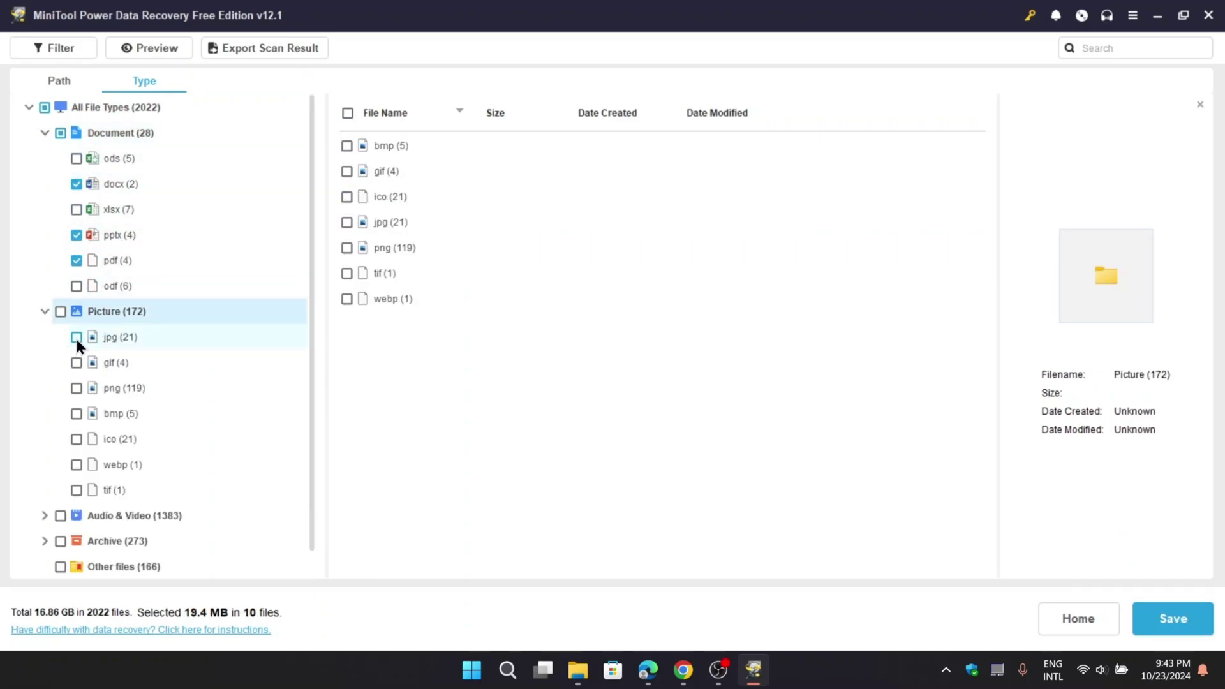
click(75, 336)
click(102, 388)
click(76, 388)
scroll(81, 388, down, 1)
click(45, 490)
scroll(74, 408, down, 5)
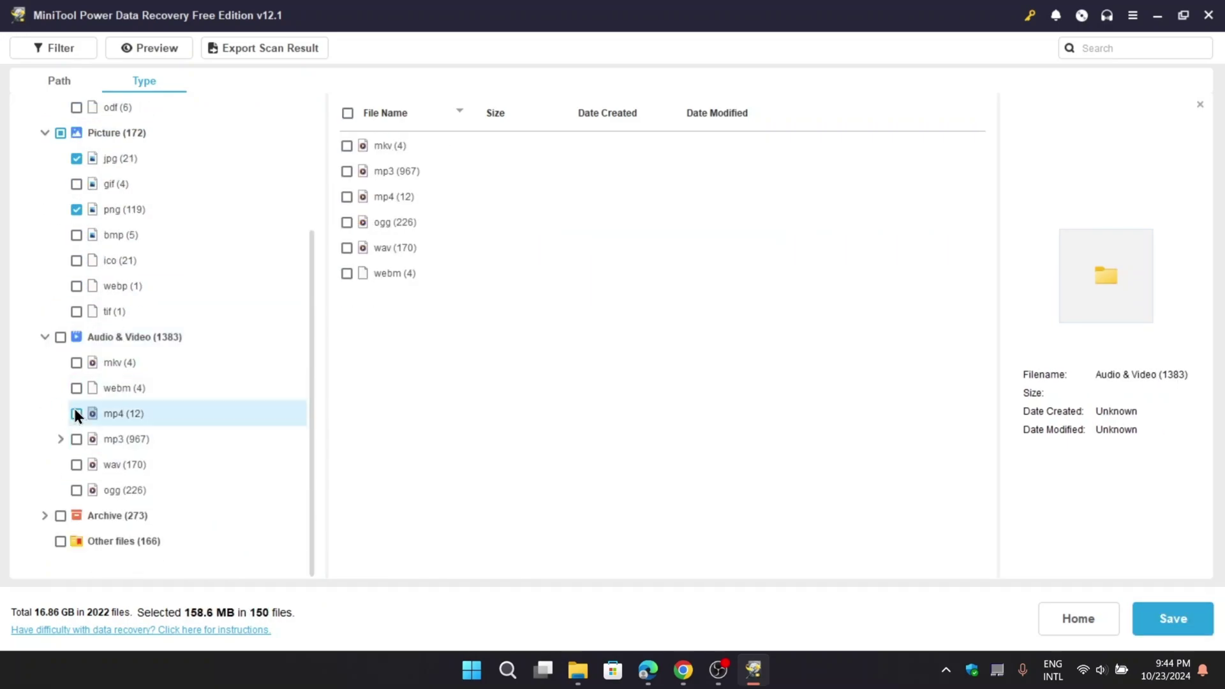
click(76, 439)
click(76, 413)
click(76, 439)
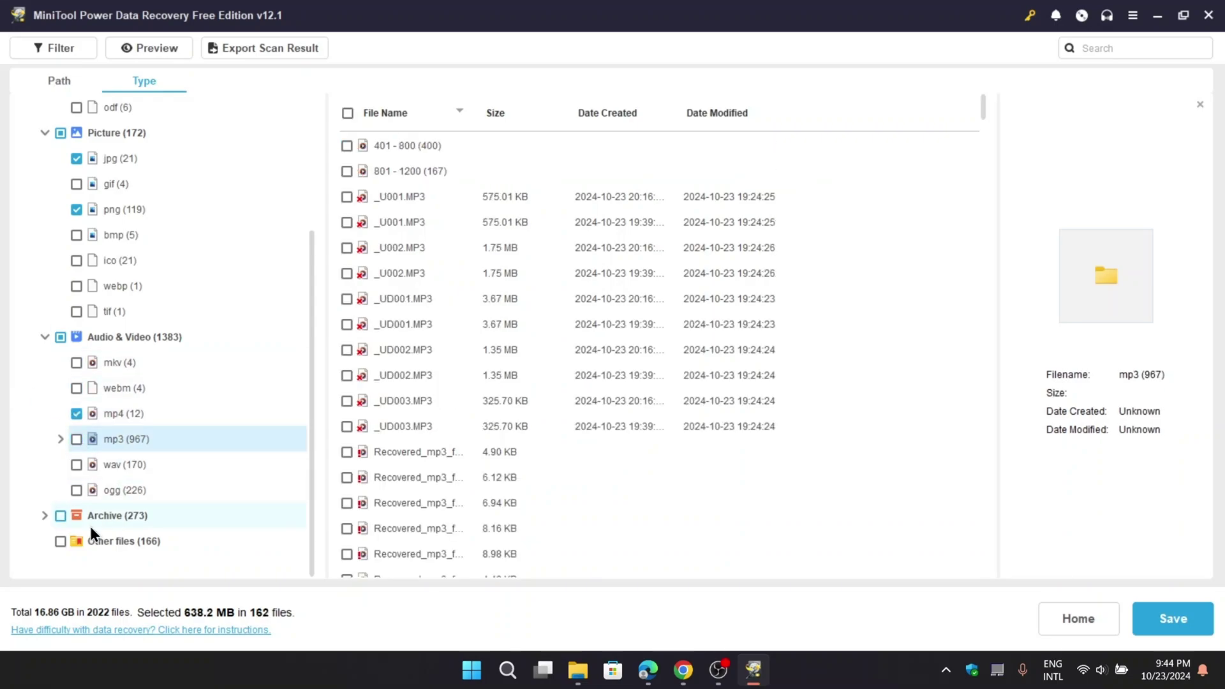
Start recovering the selected files and browse to the Desktop as the save location.
click(1161, 629)
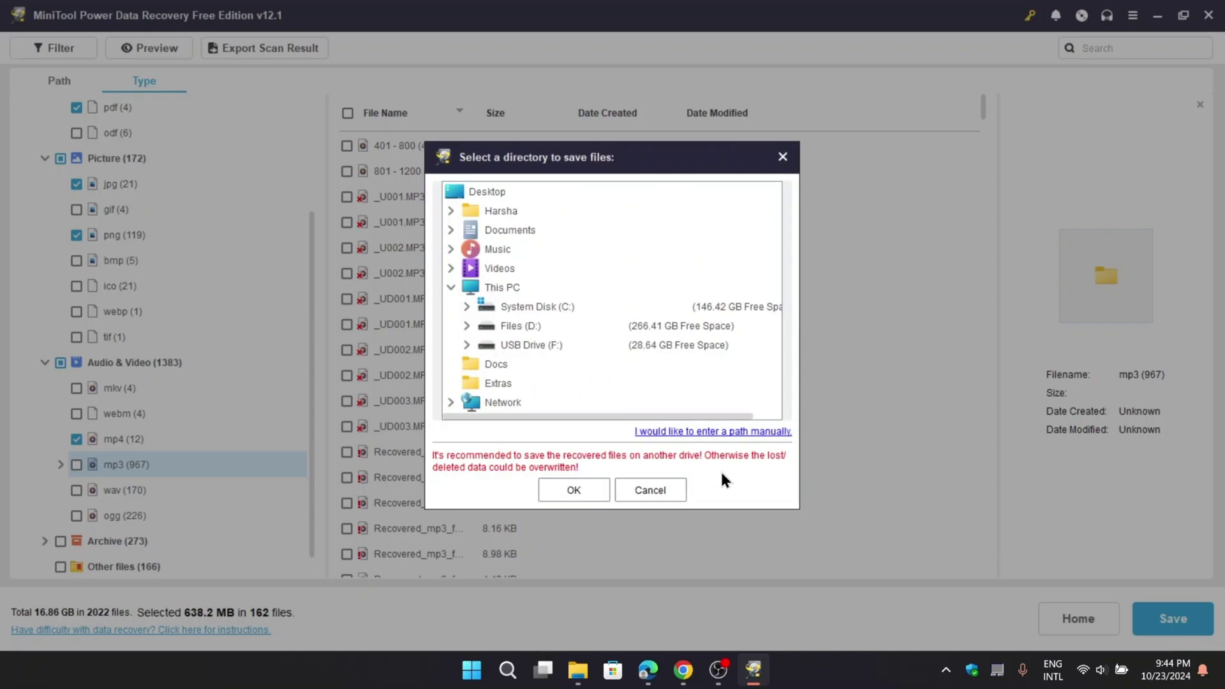
click(684, 434)
click(791, 314)
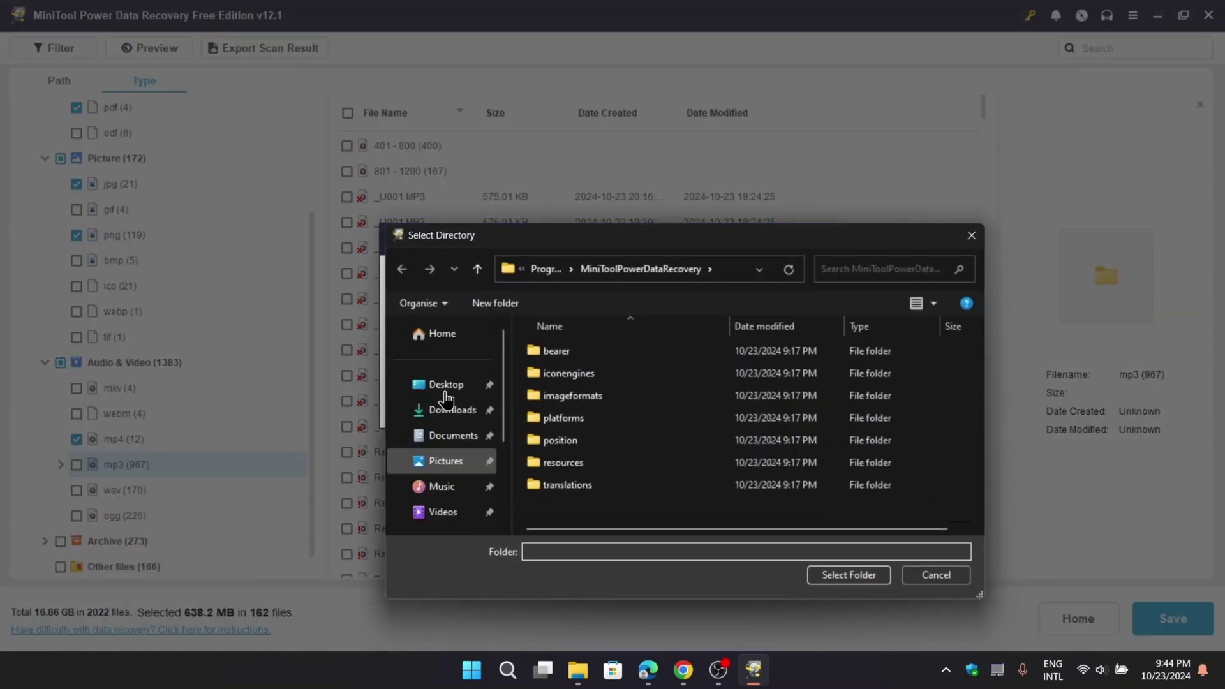
click(446, 384)
Create a 'recovery files' folder on the Desktop and save the recovered files into it.
right_click(620, 441)
mouse_move(694, 580)
click(801, 396)
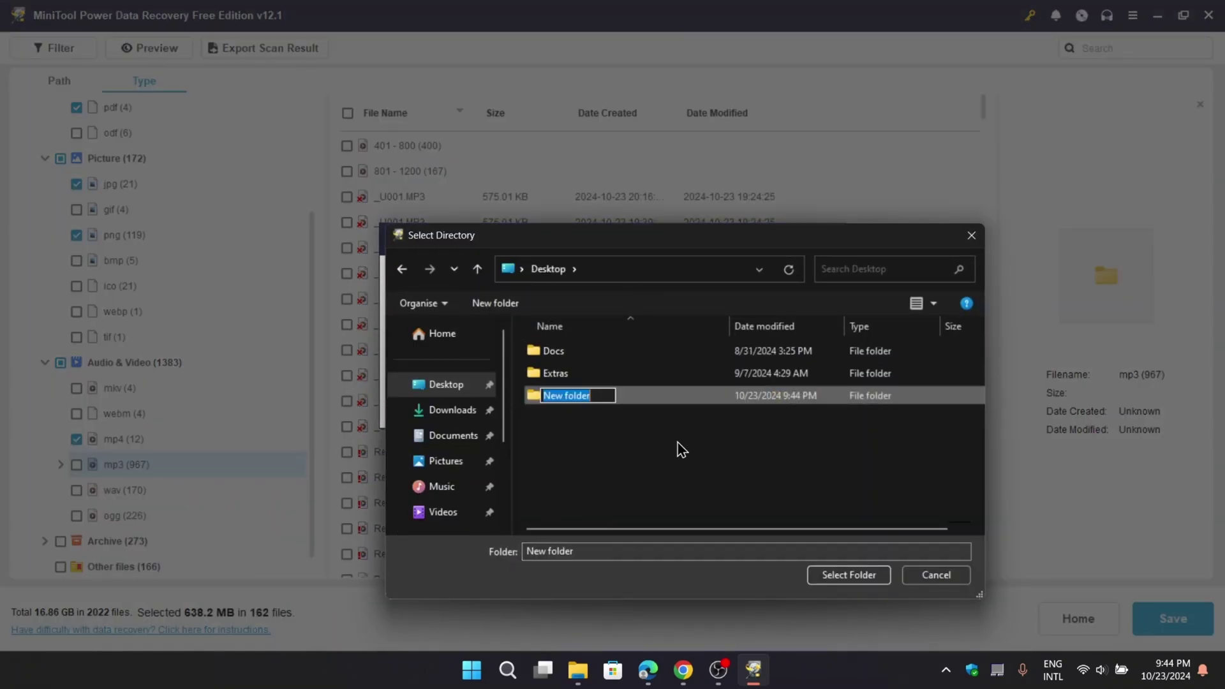
key(BackSpace)
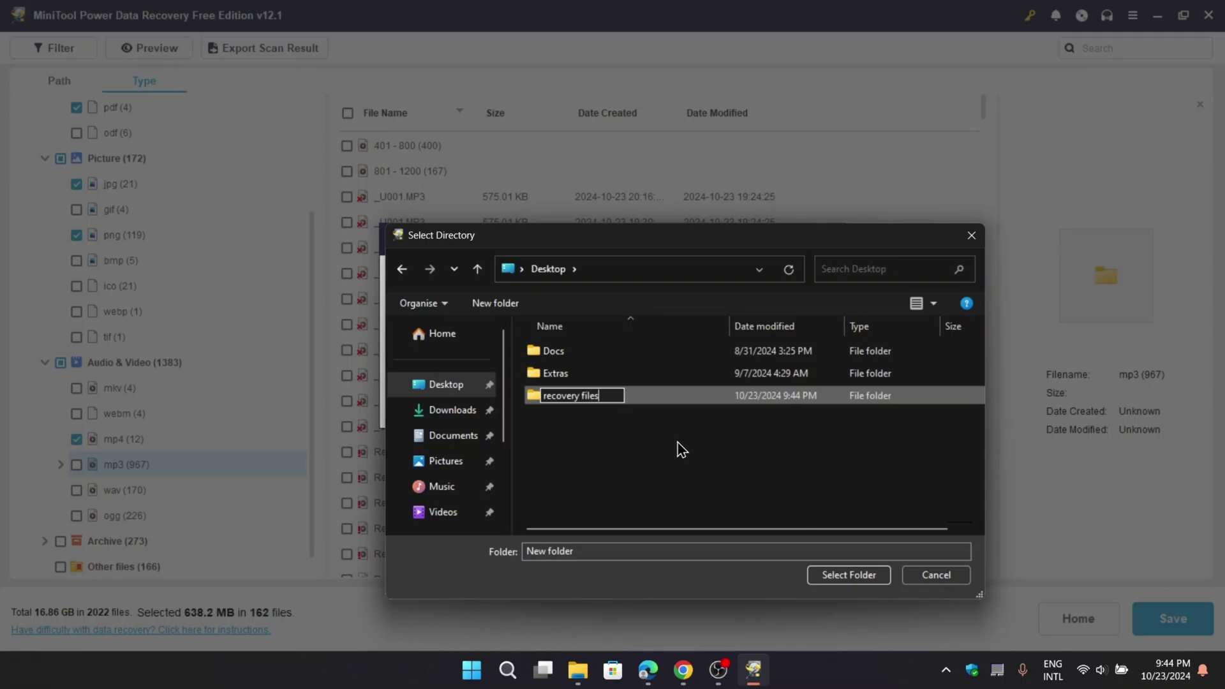
key(Return)
click(873, 576)
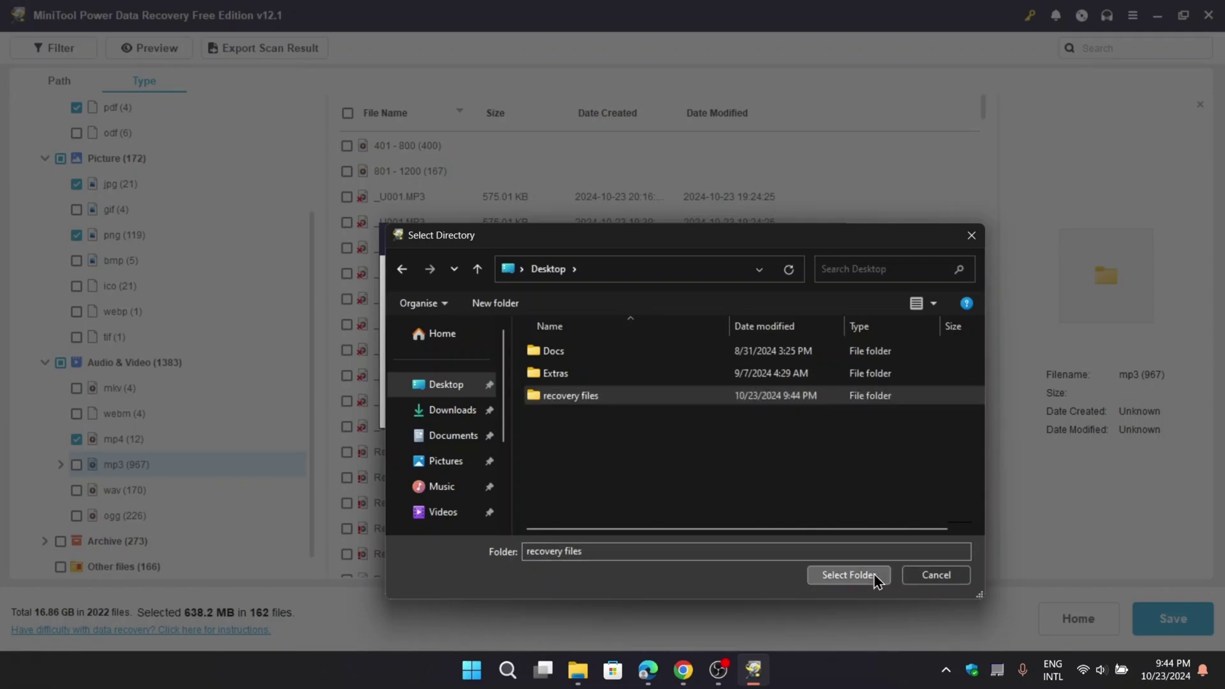
click(534, 407)
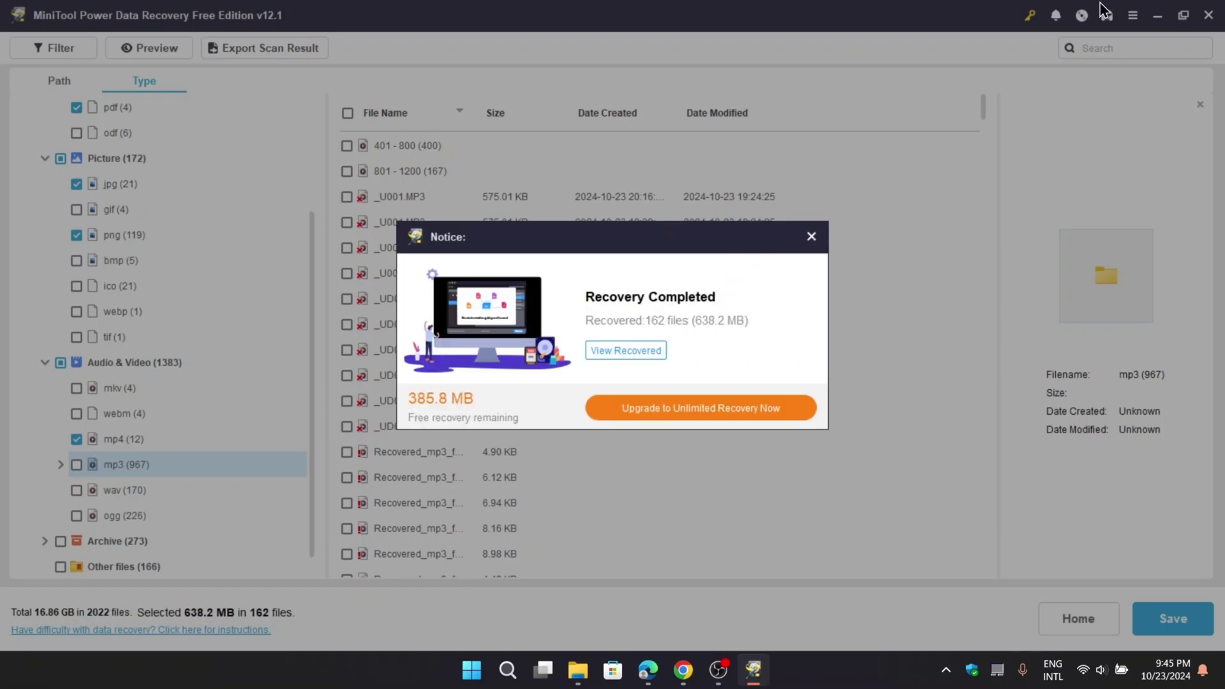
Open the Desktop 'recovery files' folder in Large icons and open the recovered PERSONAL Word document.
key(super+d)
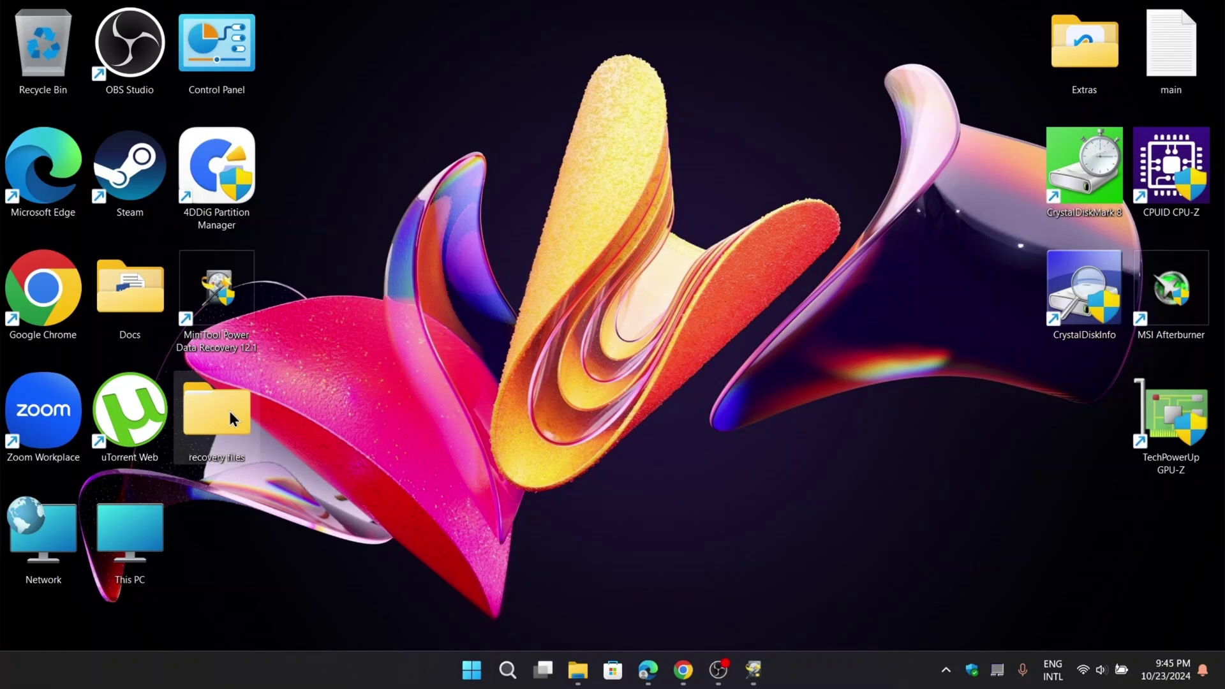
double_click(230, 412)
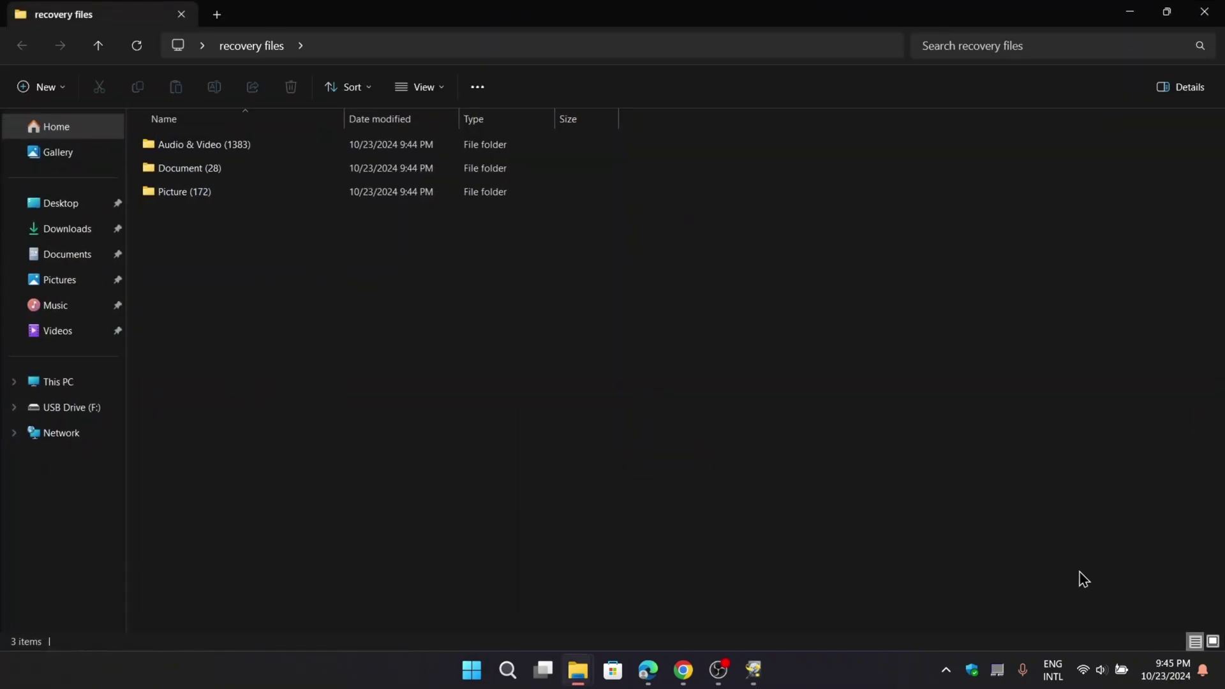
click(1213, 641)
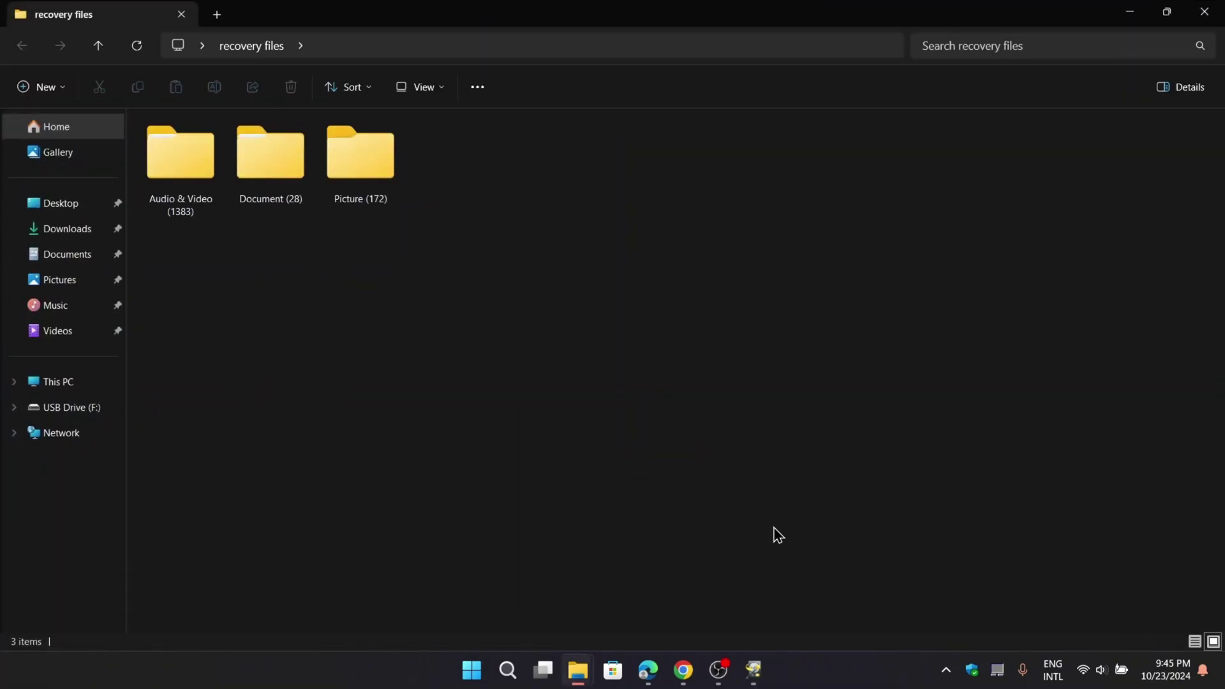
double_click(281, 166)
double_click(186, 145)
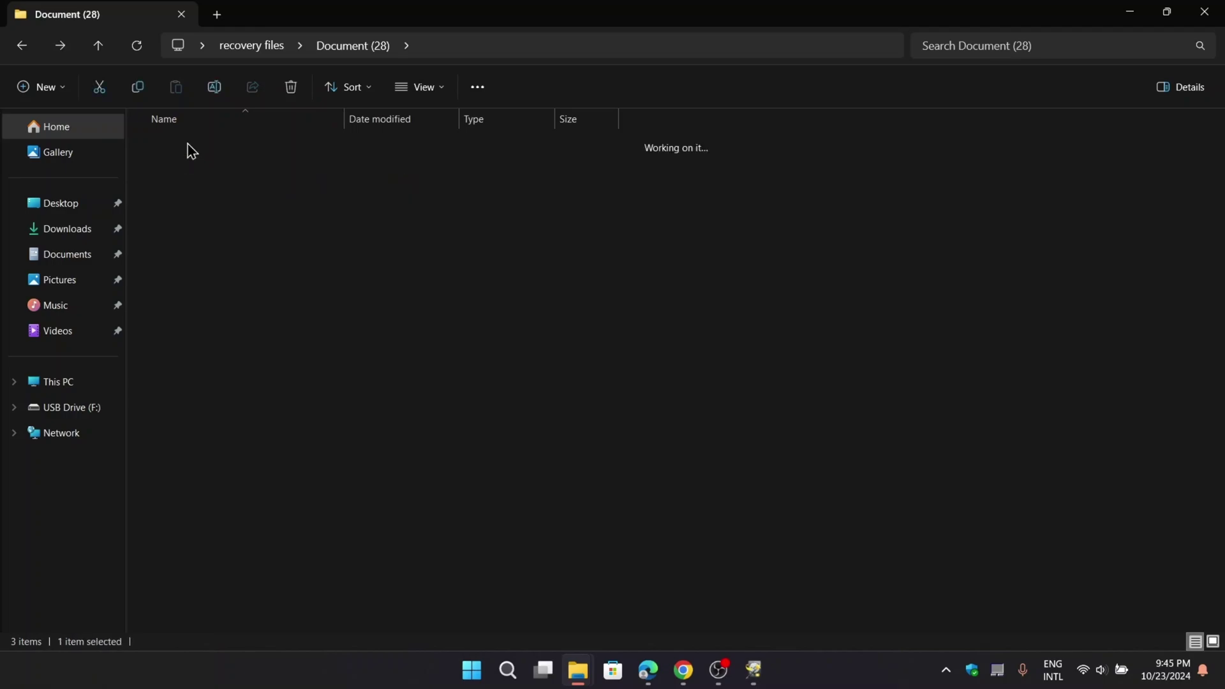
double_click(192, 167)
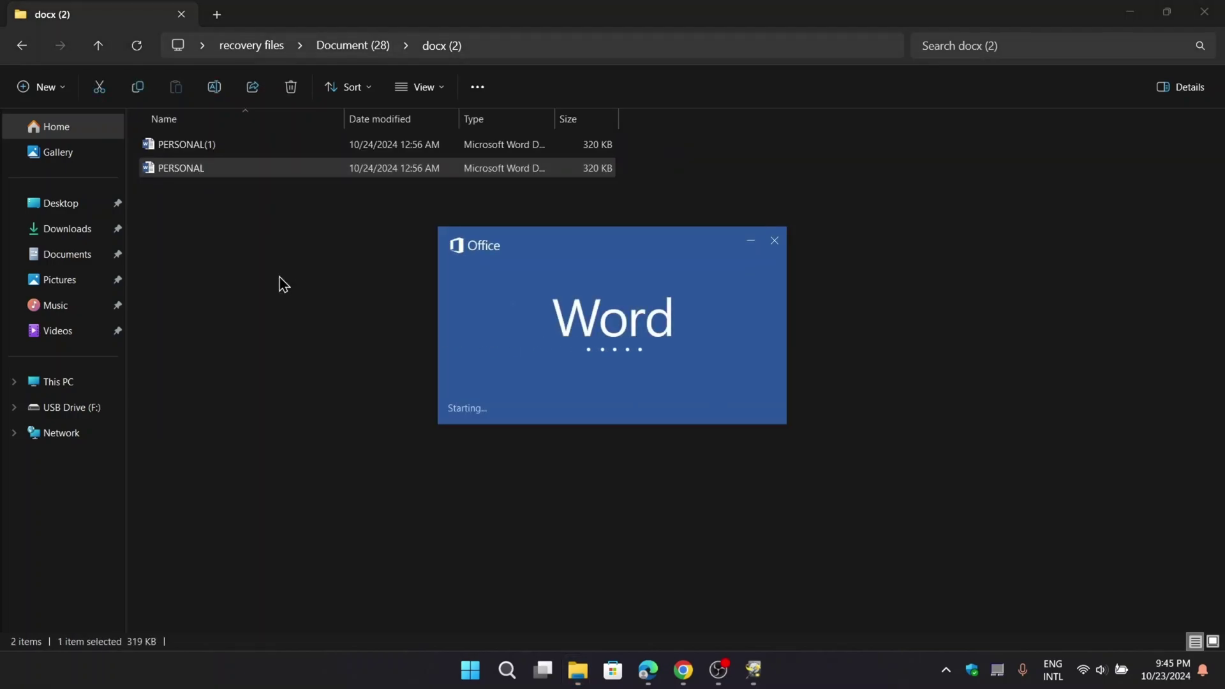
Open the recovered MY PPT PROJECT presentation from pptx, then return to recovery files.
scroll(616, 409, down, 20)
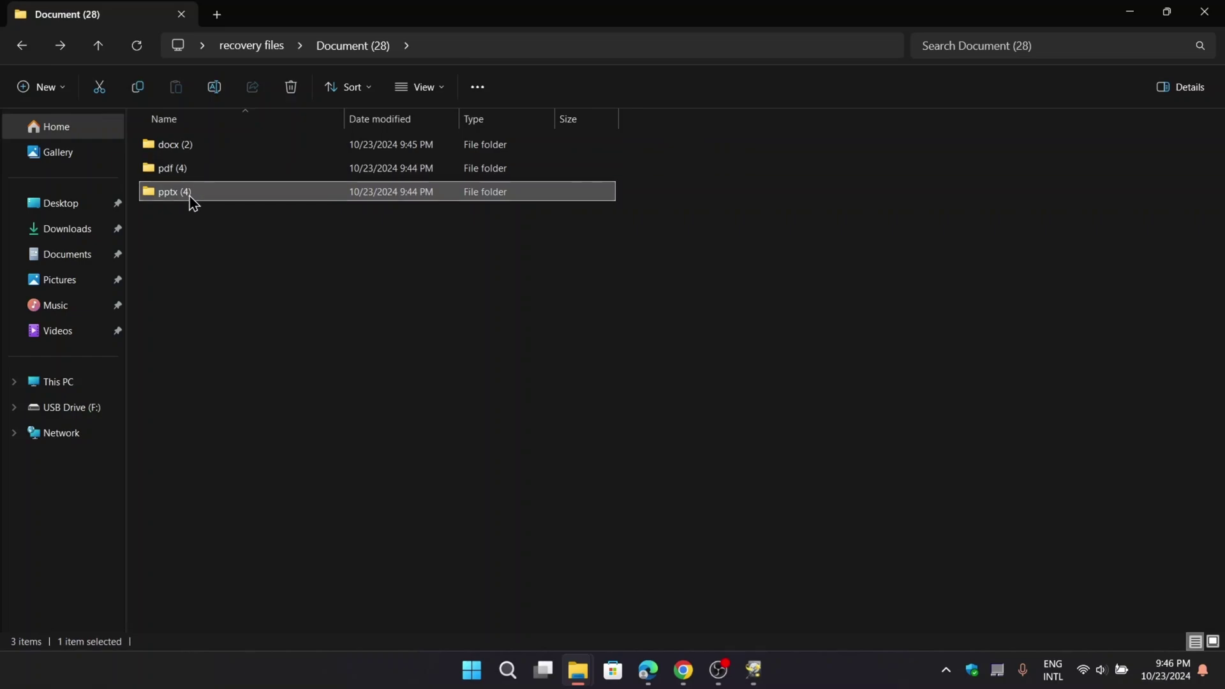
double_click(191, 199)
double_click(193, 215)
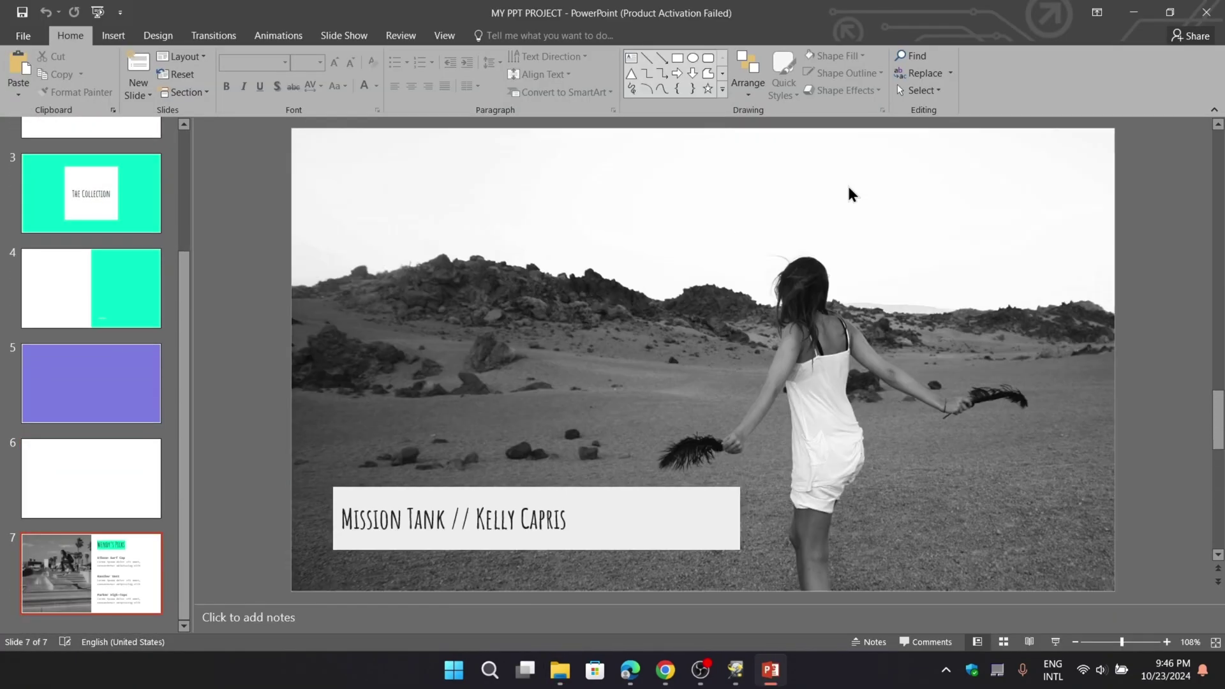
scroll(847, 192, down, 4)
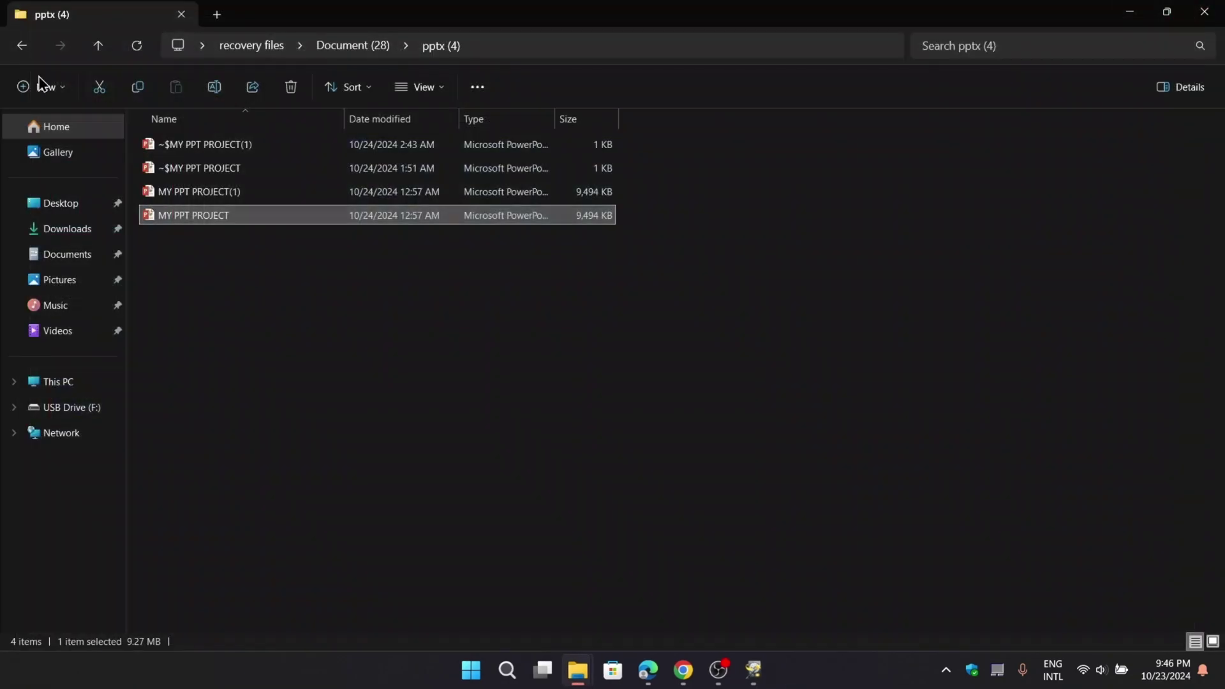
key(alt+Left)
key(alt+Left)
Open _MG001 from Picture > jpg (21) in Photos and advance to the next photo.
double_click(359, 152)
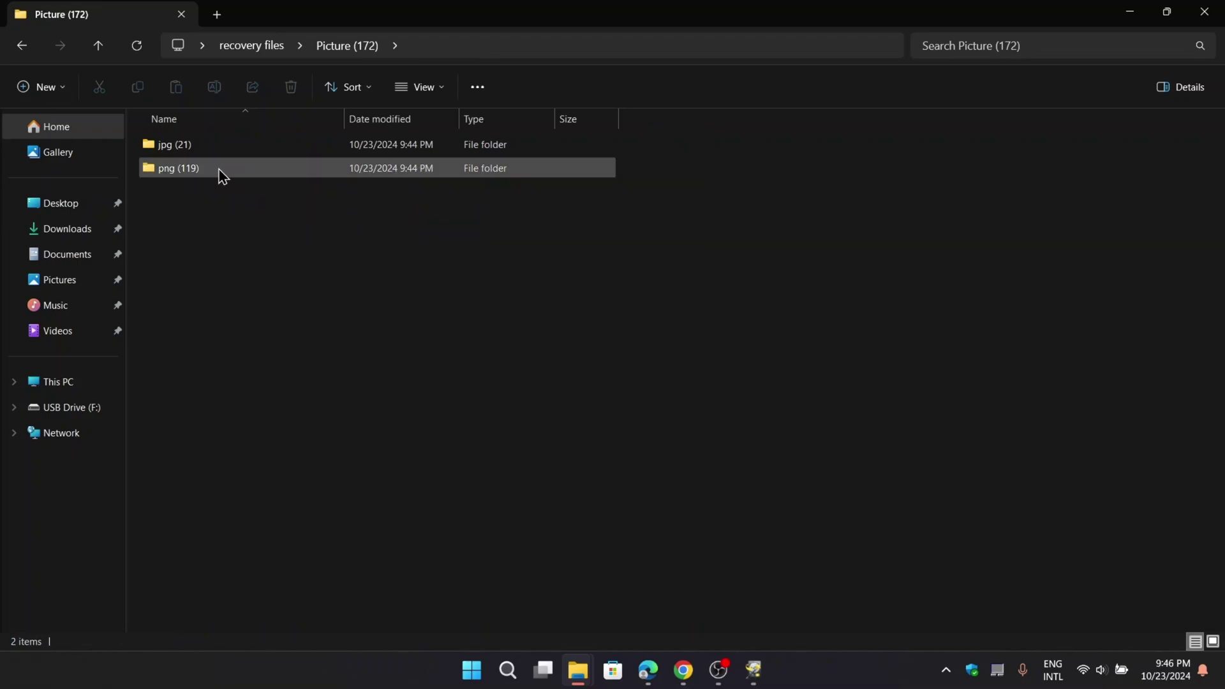
double_click(172, 143)
double_click(268, 153)
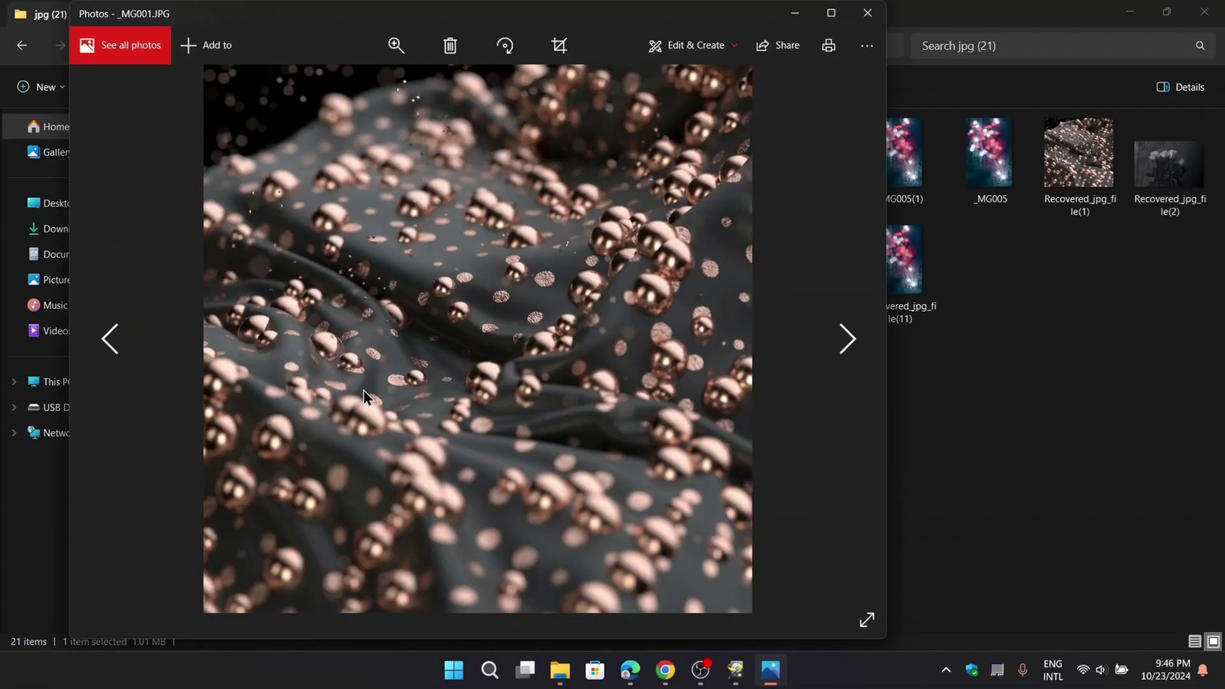
key(Right)
key(Right)
key(Right)
key(Right)
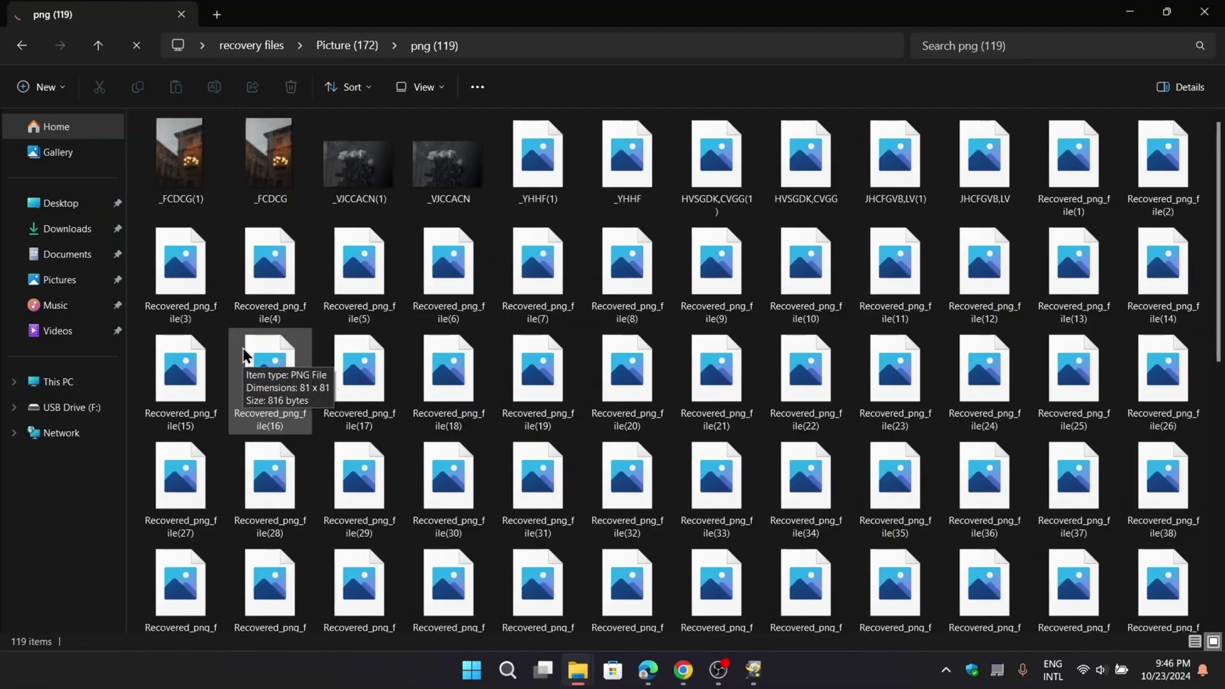
Play the recovered _ID010(1) video from the mp4 (12) folder.
scroll(458, 355, down, 5)
scroll(459, 355, up, 5)
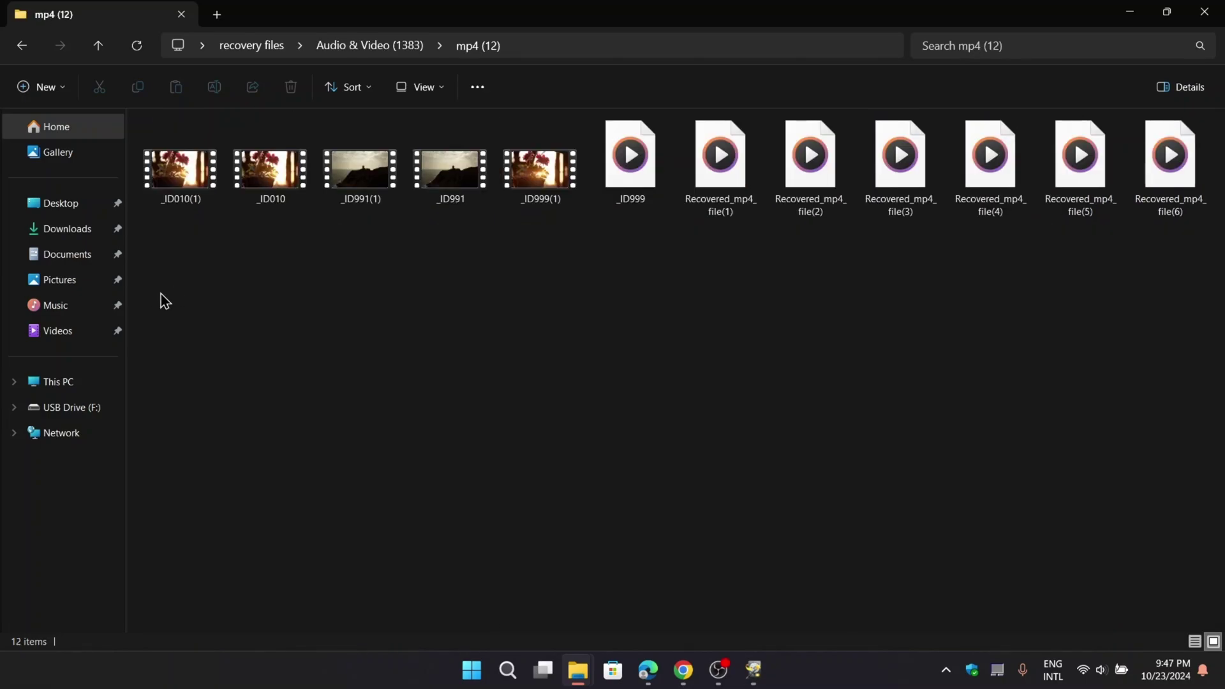
double_click(179, 169)
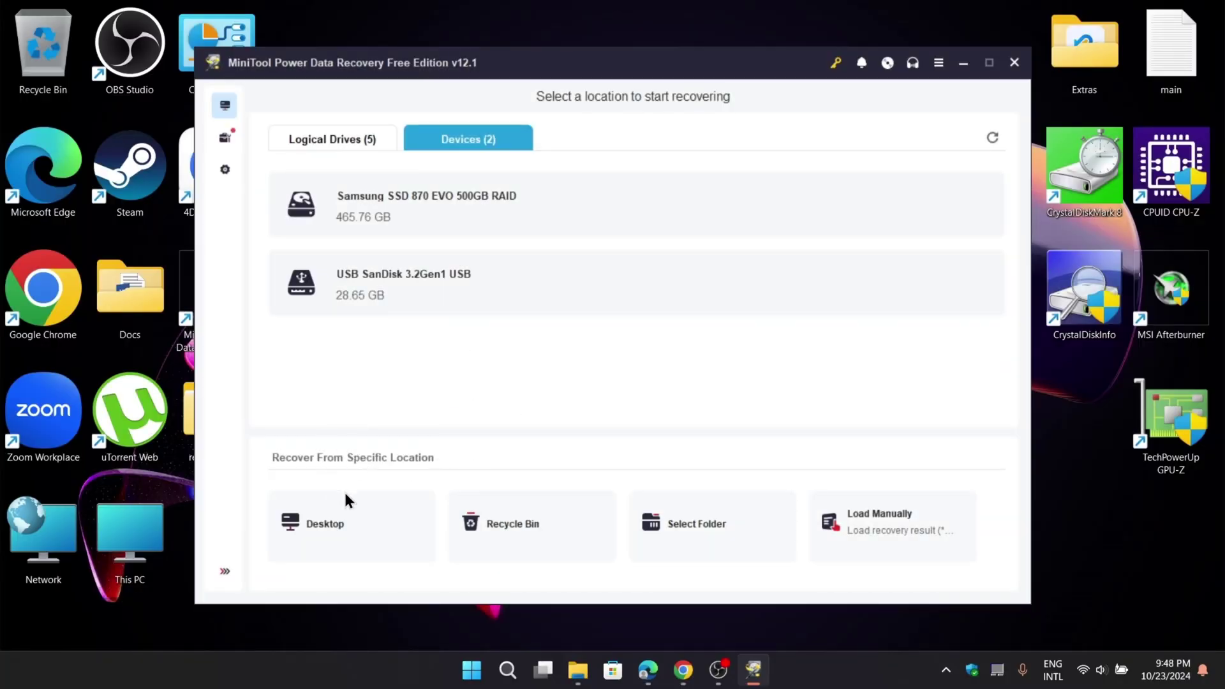
Scan the Recycle Bin from the Recover From Specific Location section.
mouse_move(305, 540)
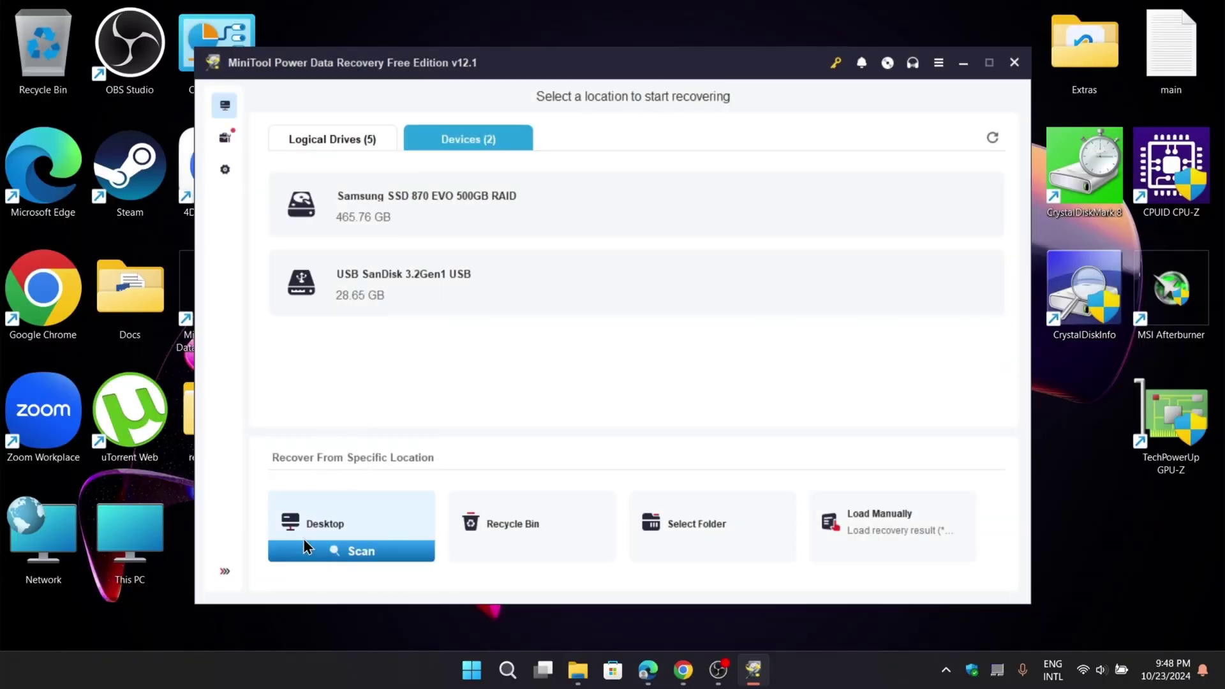
mouse_move(538, 547)
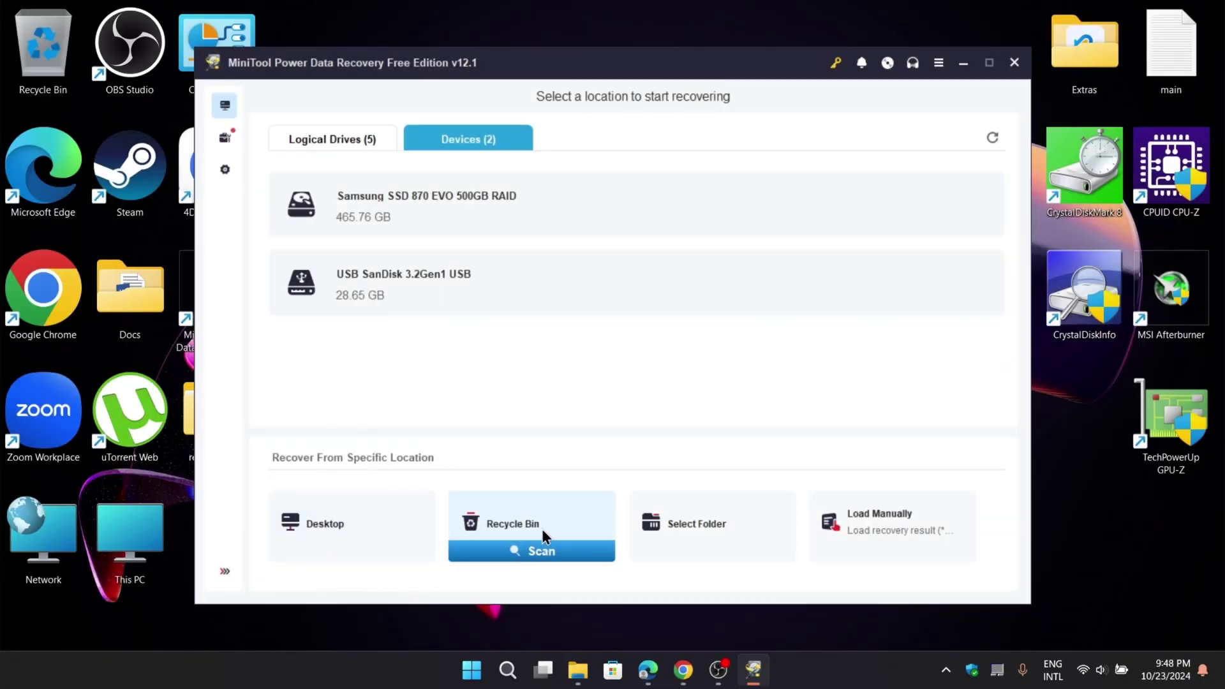
mouse_move(638, 526)
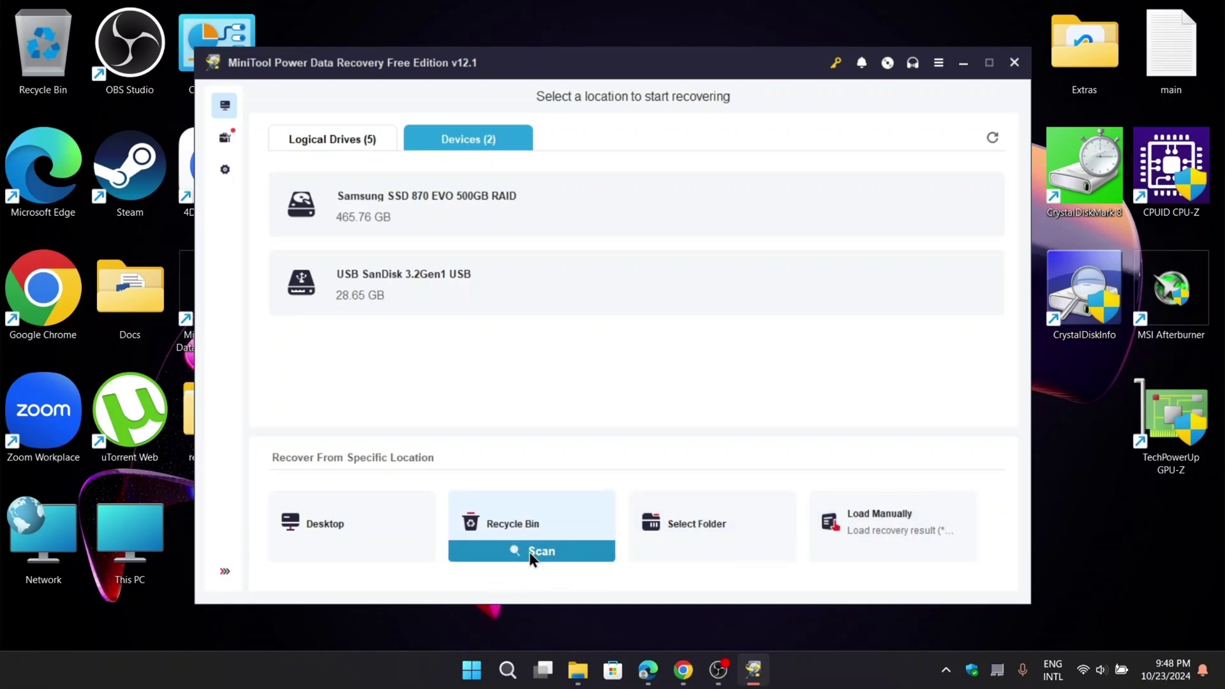
click(530, 552)
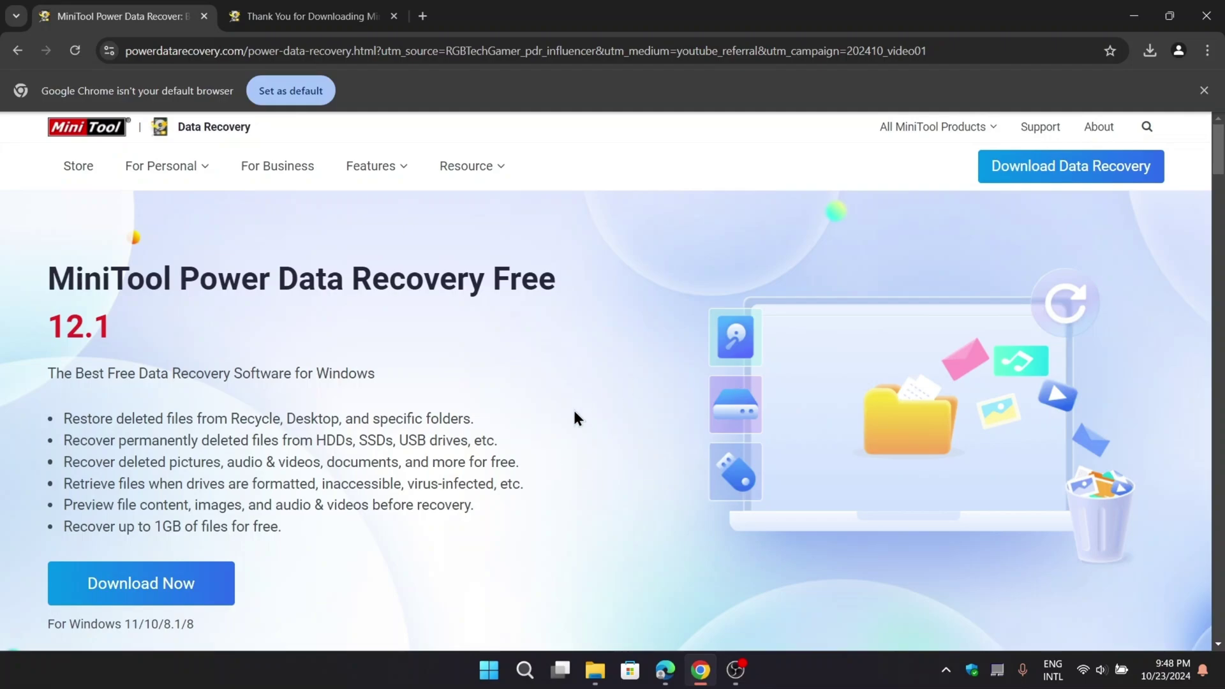
ctrl+scroll(574, 418, down, 2)
scroll(352, 370, down, 10)
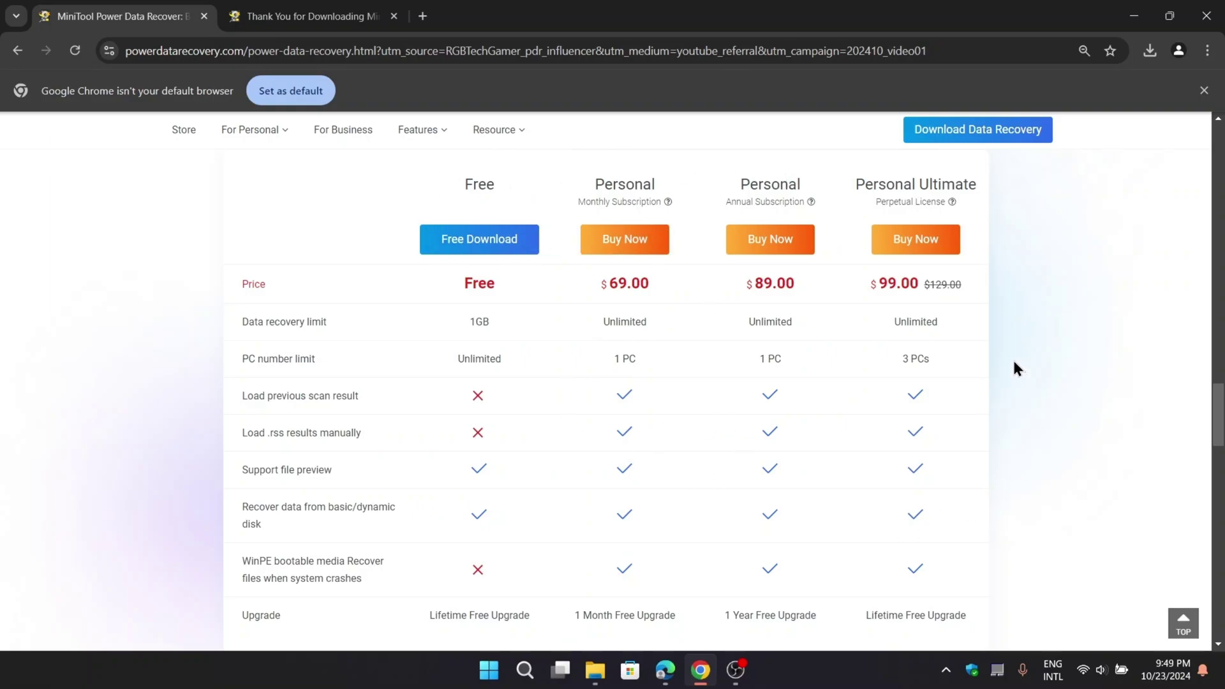
scroll(768, 412, down, 3)
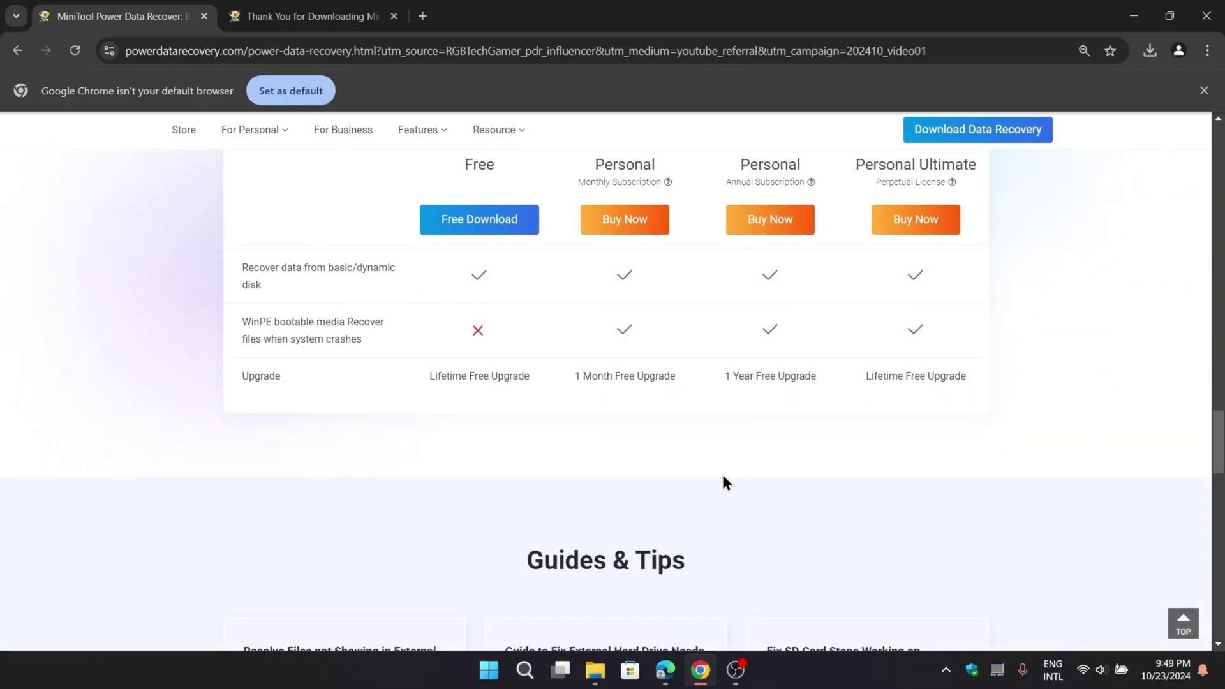
scroll(723, 476, up, 4)
scroll(724, 480, down, 1)
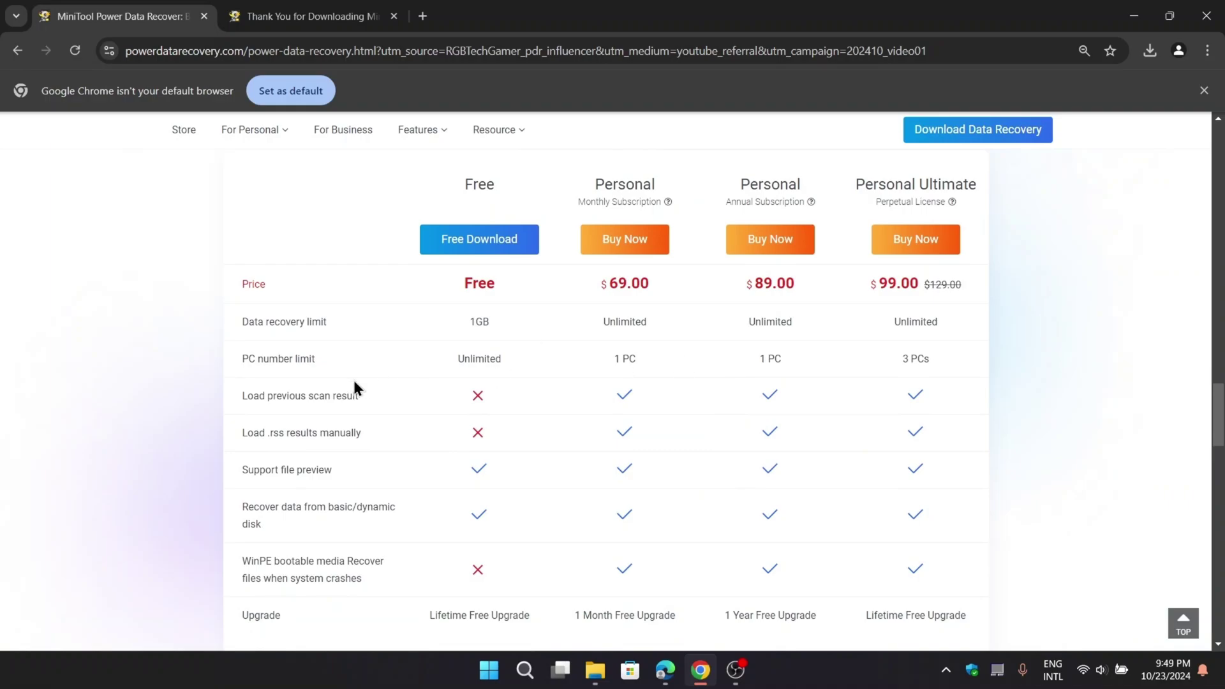
scroll(113, 440, up, 5)
middle_click(108, 439)
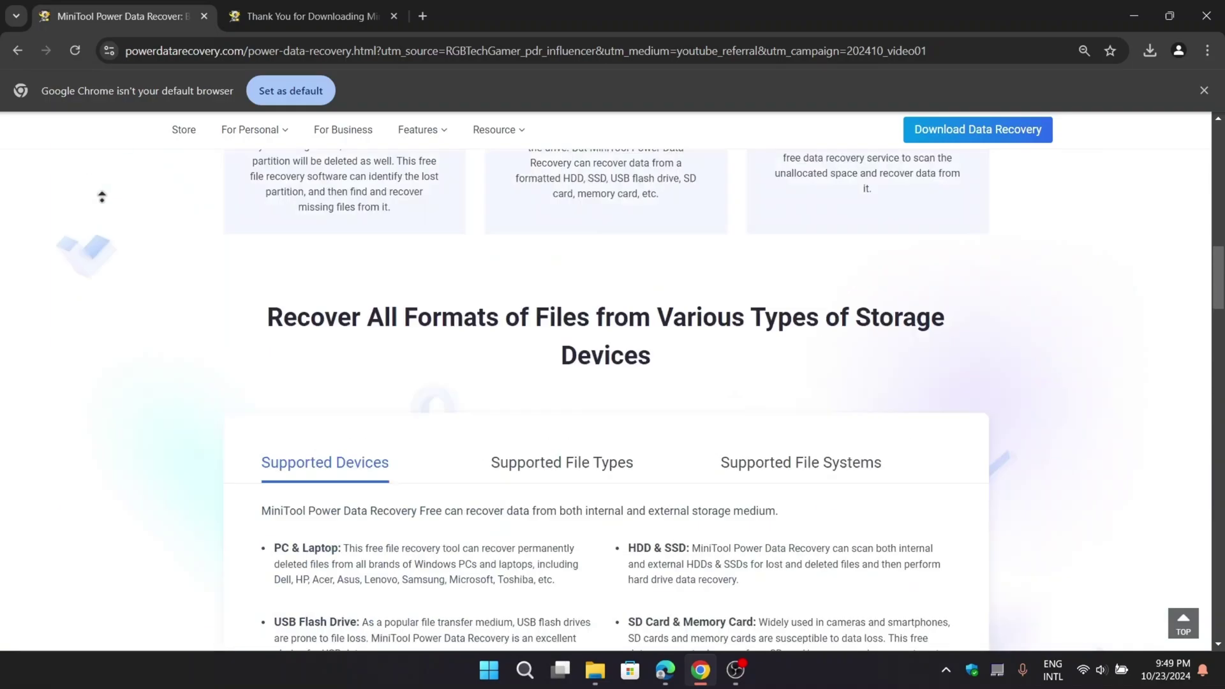